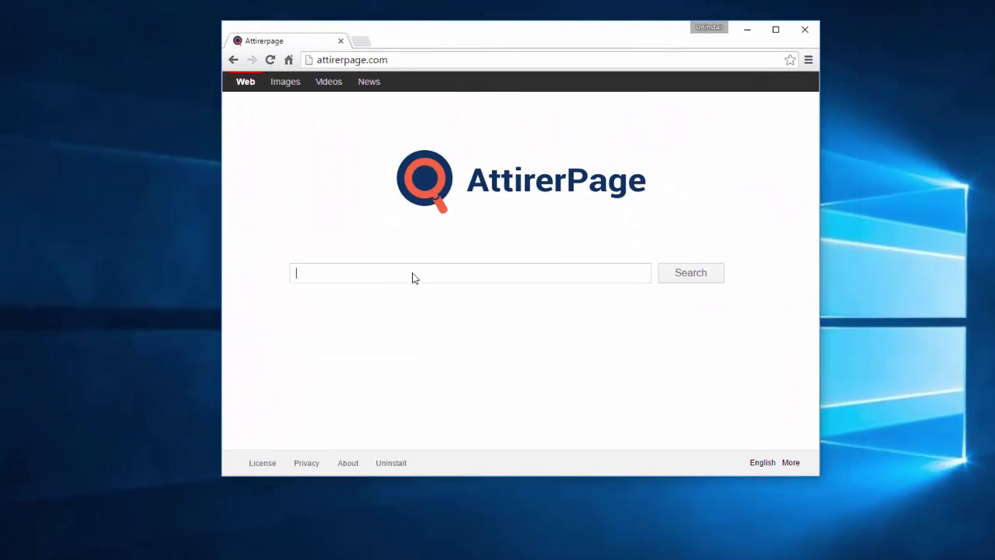
Step: Offset and minimize the Firefox and Internet Explorer windows, then close Chrome's Google results tab
{"action": "left_click_drag", "start_coordinate": [451, 8], "coordinate": [554, 65]}
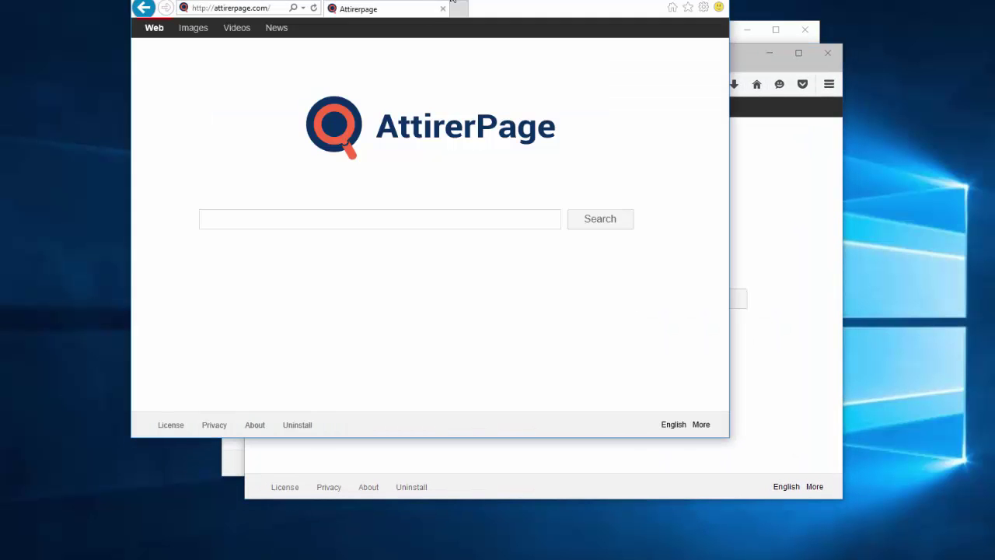
{"action": "left_click_drag", "start_coordinate": [453, 3], "coordinate": [588, 66]}
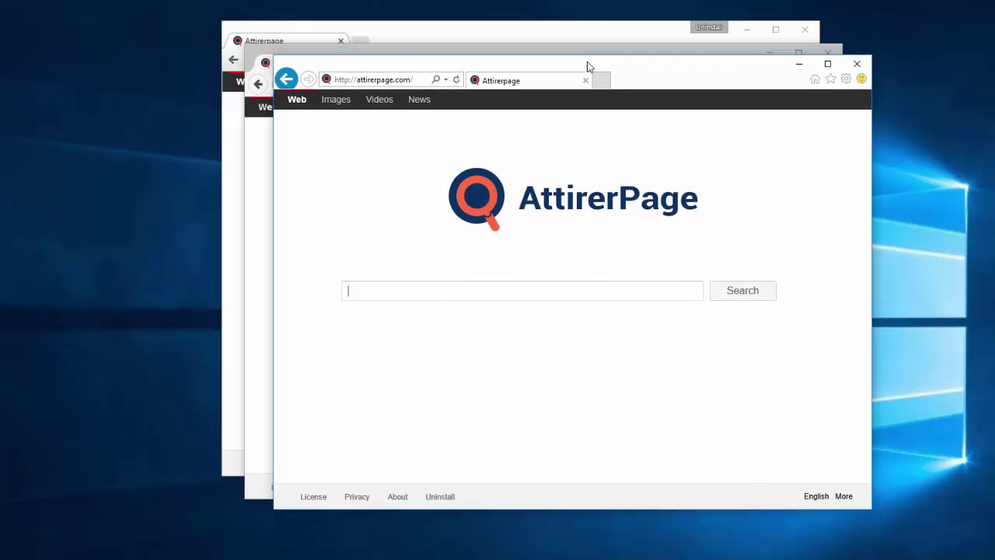
{"action": "left_click", "coordinate": [799, 69]}
{"action": "left_click", "coordinate": [769, 56]}
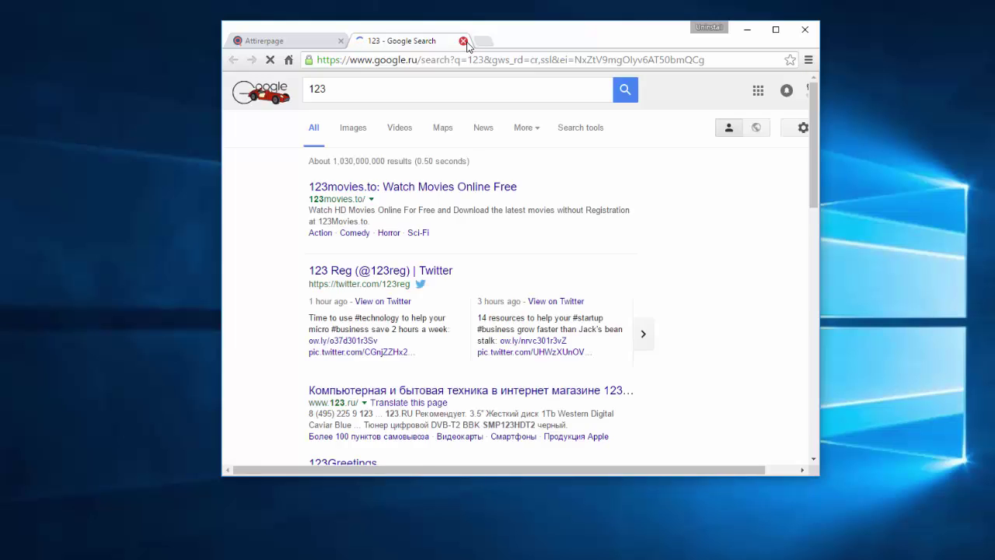
{"action": "left_click", "coordinate": [463, 40]}
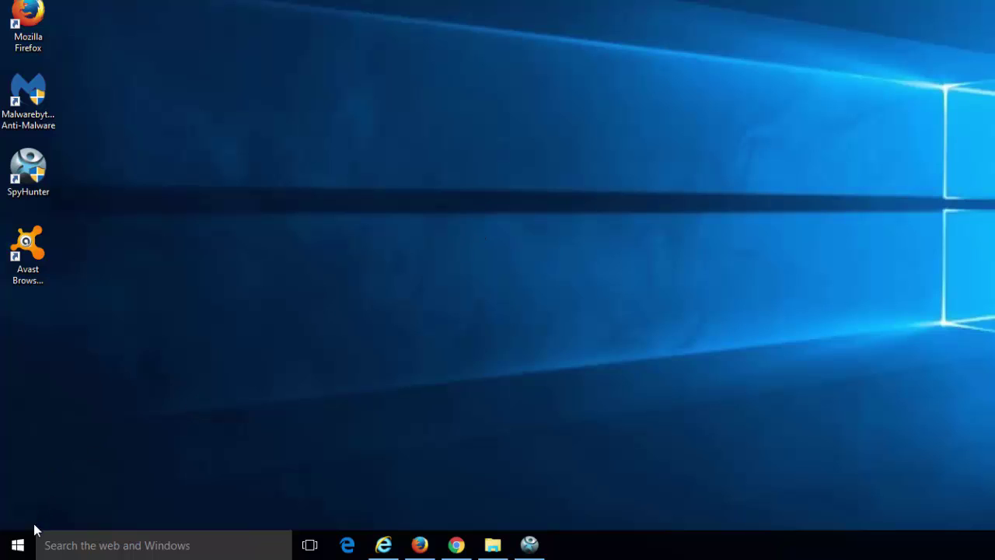
{"action": "right_click", "coordinate": [15, 544]}
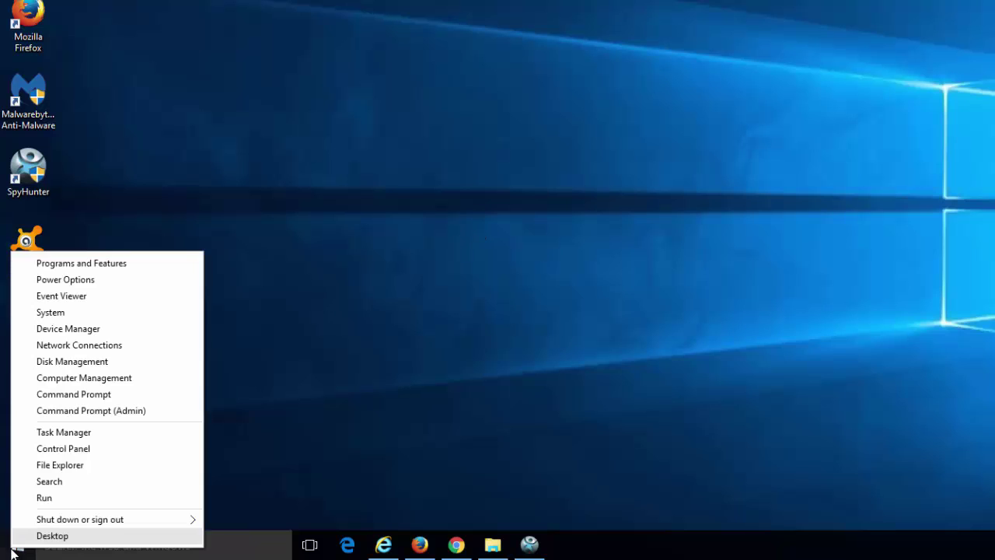
{"action": "left_click", "coordinate": [89, 266]}
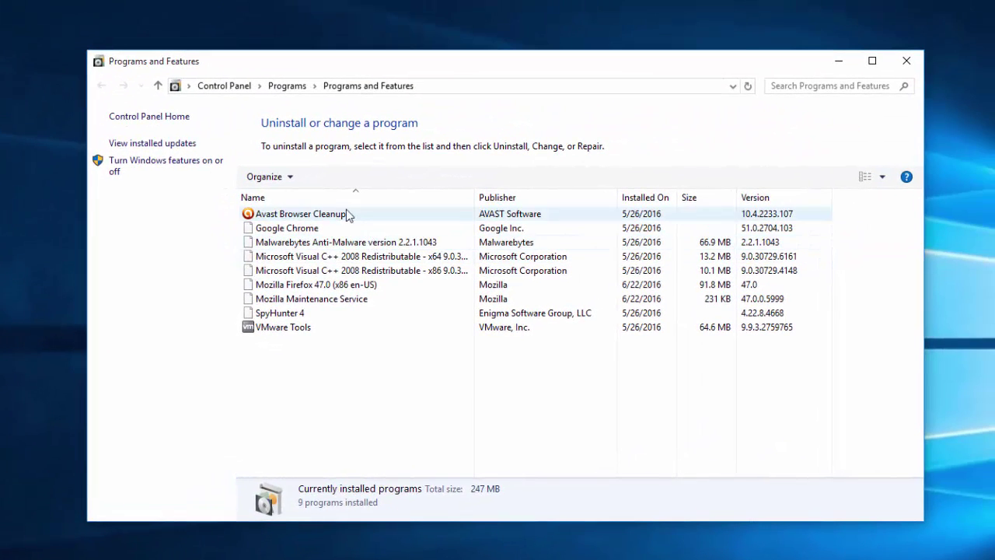
{"action": "left_click", "coordinate": [413, 172]}
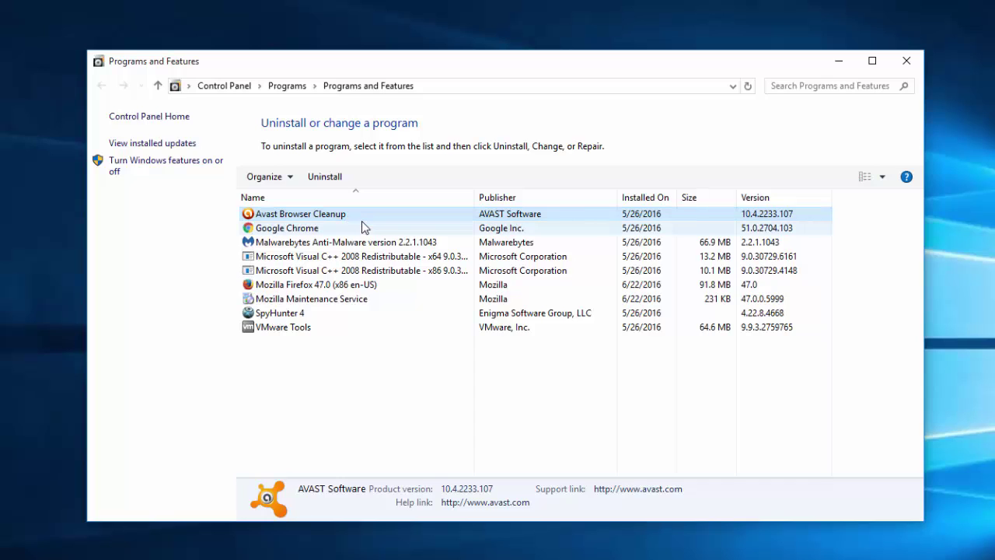
{"action": "left_click", "coordinate": [362, 226]}
{"action": "left_click", "coordinate": [352, 217]}
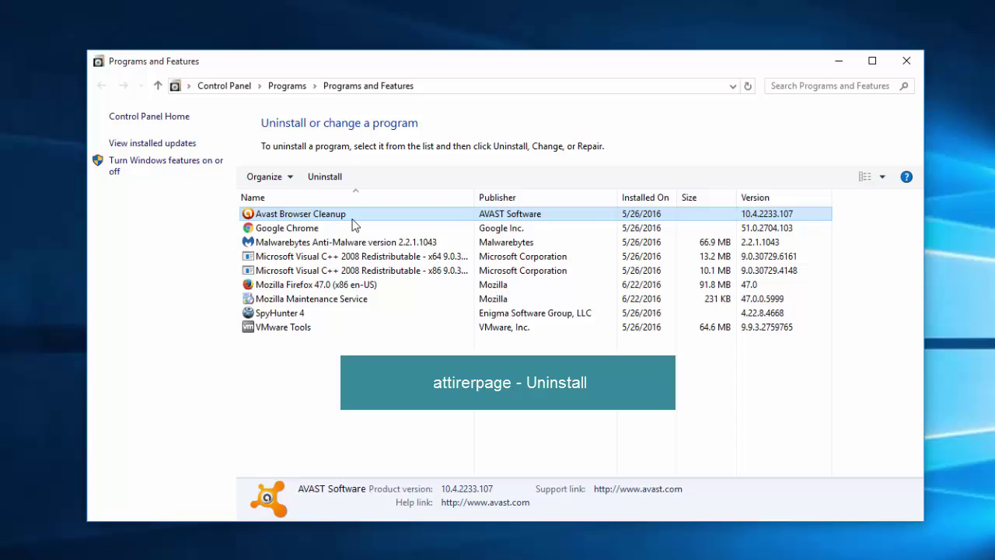
{"action": "left_click", "coordinate": [646, 198]}
{"action": "left_click", "coordinate": [650, 199]}
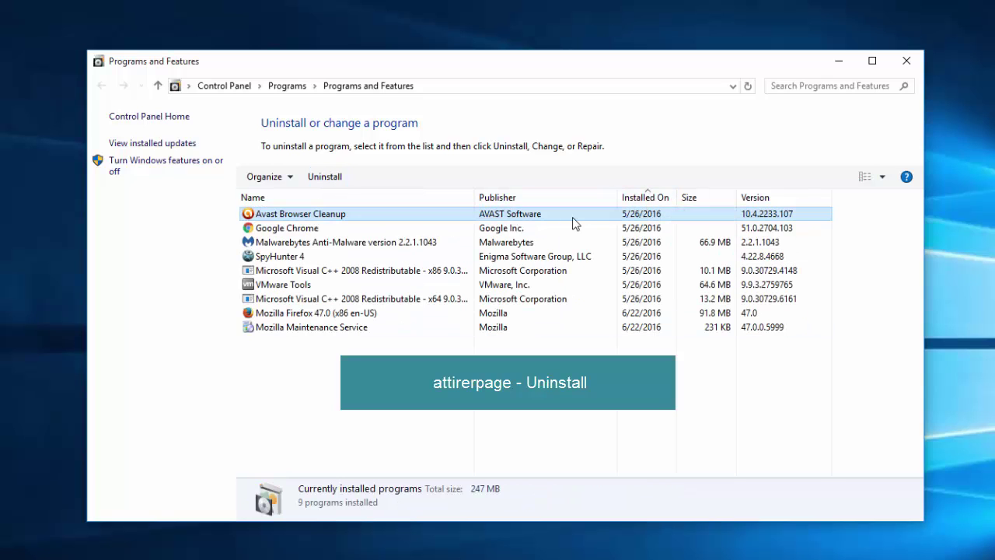
{"action": "left_click", "coordinate": [632, 233]}
{"action": "left_click", "coordinate": [636, 255]}
{"action": "left_click", "coordinate": [638, 214]}
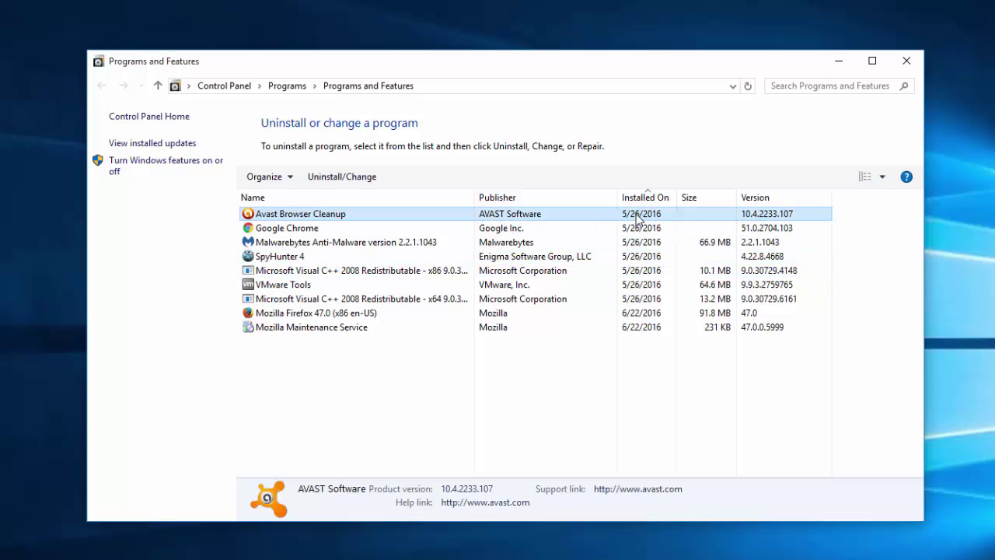
{"action": "left_click", "coordinate": [907, 61]}
Step: Launch adwcleaner_5.200 from Downloads and allow it to run with administrator rights
{"action": "left_click", "coordinate": [343, 549]}
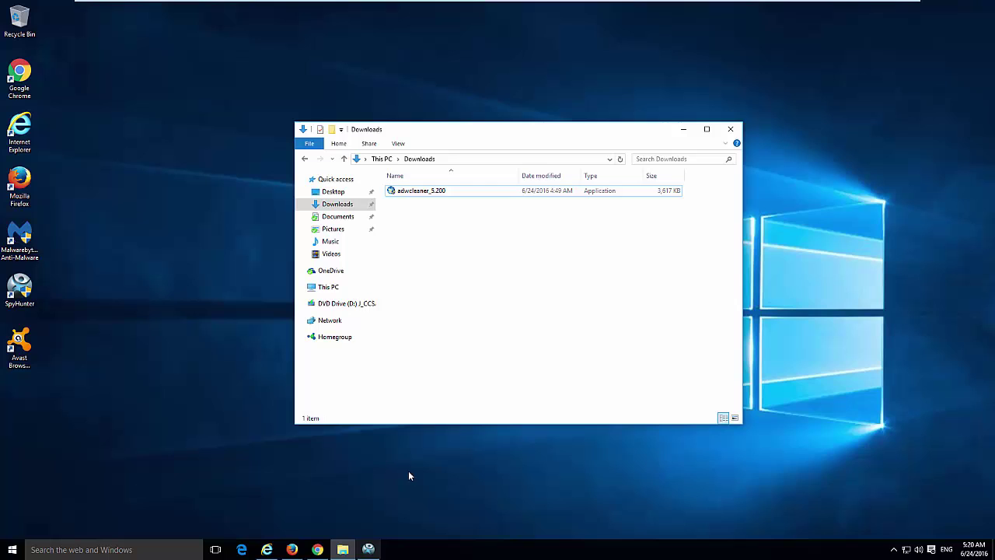
{"action": "left_click", "coordinate": [420, 194]}
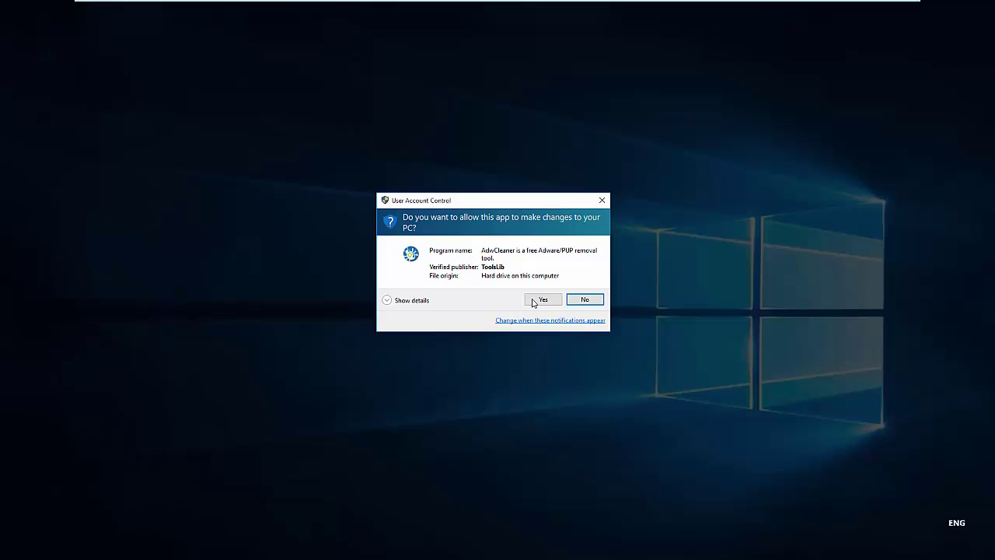
{"action": "left_click", "coordinate": [537, 299]}
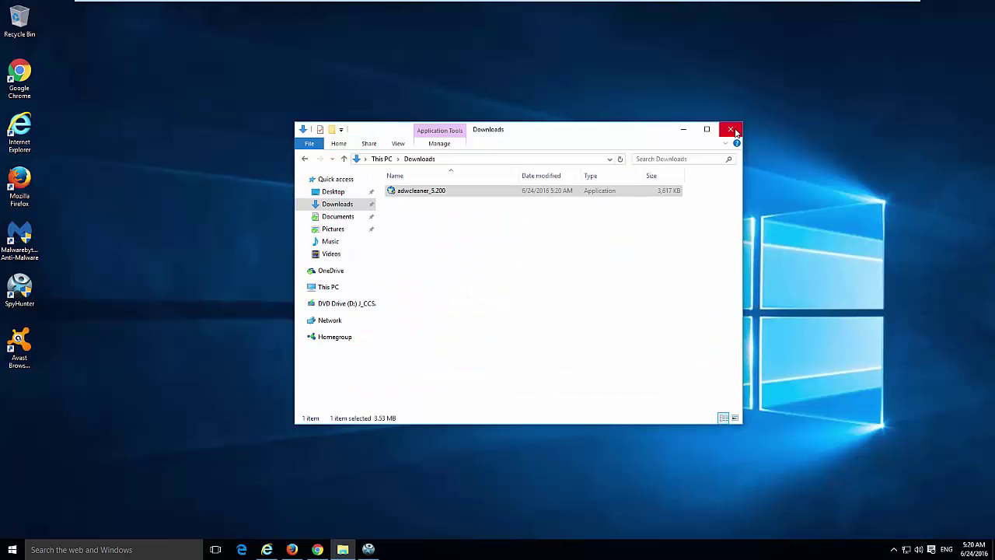
Step: Close Downloads, run an AdwCleaner scan, and review its Scheduled tasks, Registry, Firefox and Chrome results
{"action": "left_click", "coordinate": [734, 130]}
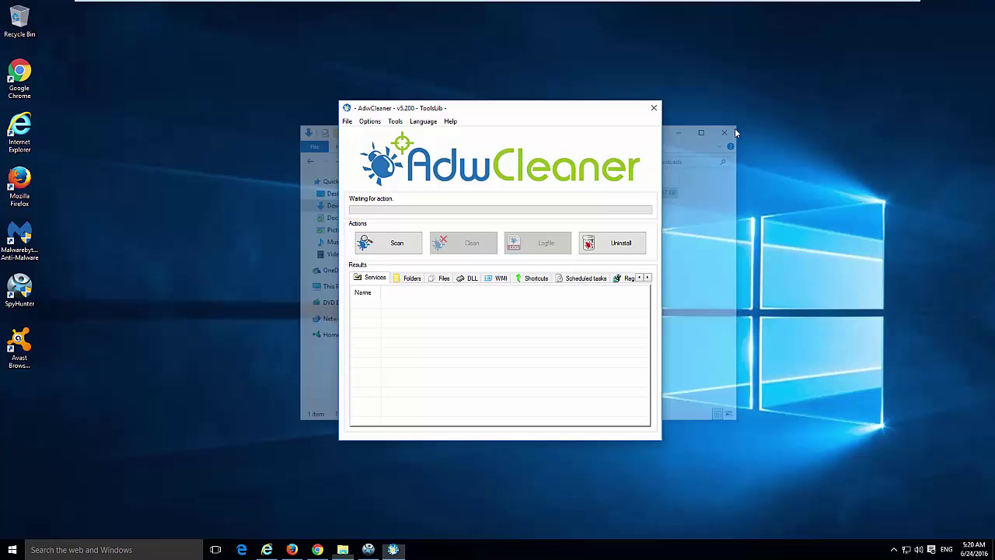
{"action": "left_click", "coordinate": [389, 245]}
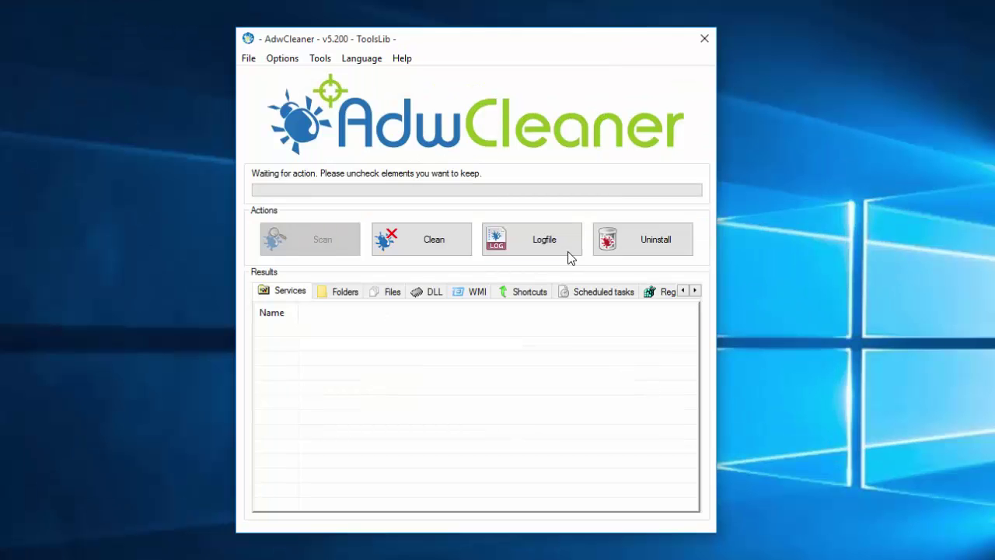
{"action": "left_click", "coordinate": [588, 278]}
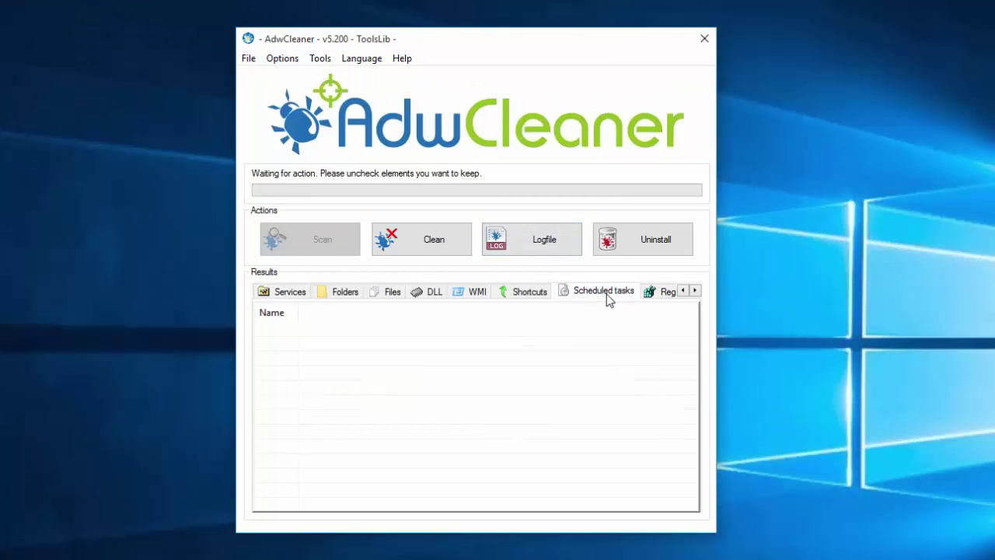
{"action": "left_click", "coordinate": [618, 282]}
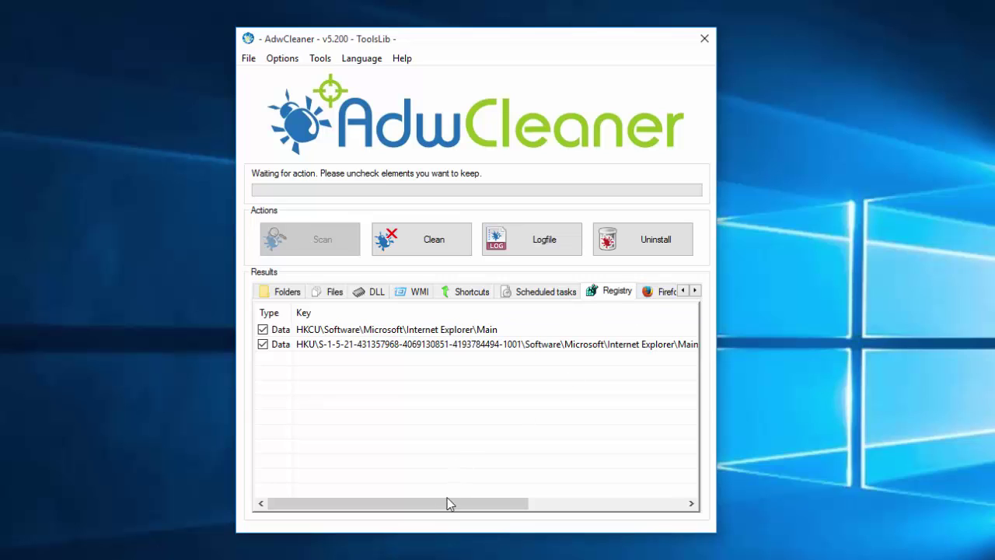
{"action": "left_click_drag", "start_coordinate": [447, 503], "coordinate": [598, 509]}
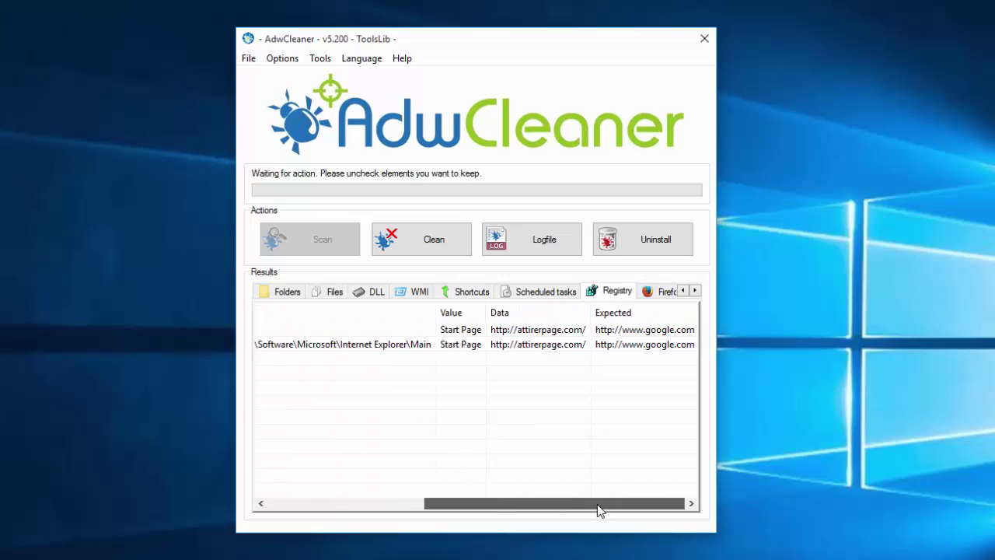
{"action": "left_click", "coordinate": [657, 292]}
{"action": "left_click_drag", "start_coordinate": [455, 507], "coordinate": [590, 506]}
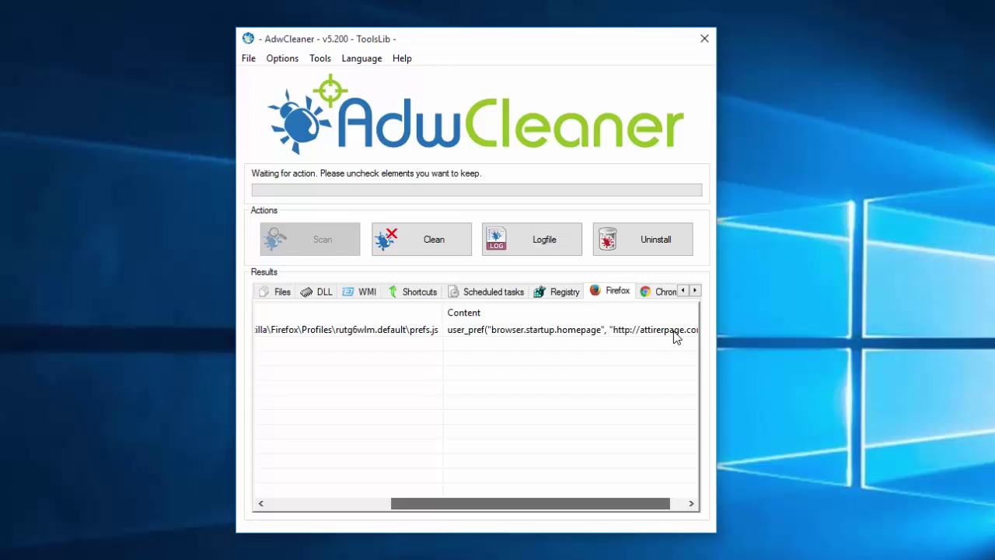
{"action": "left_click", "coordinate": [661, 292]}
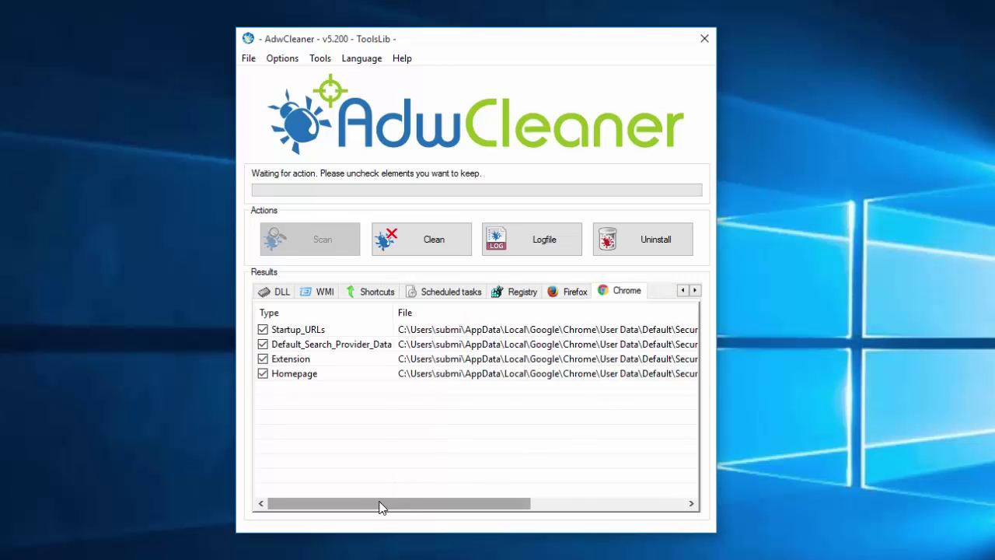
{"action": "left_click_drag", "start_coordinate": [383, 507], "coordinate": [344, 476]}
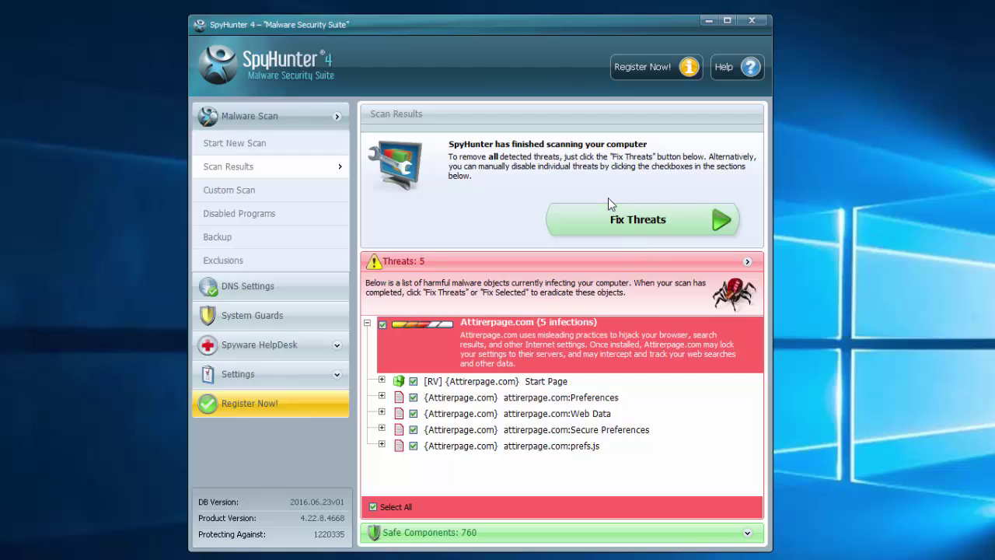
Step: Minimize SpyHunter and review AdwCleaner's flagged shortcut results
{"action": "left_click", "coordinate": [708, 22]}
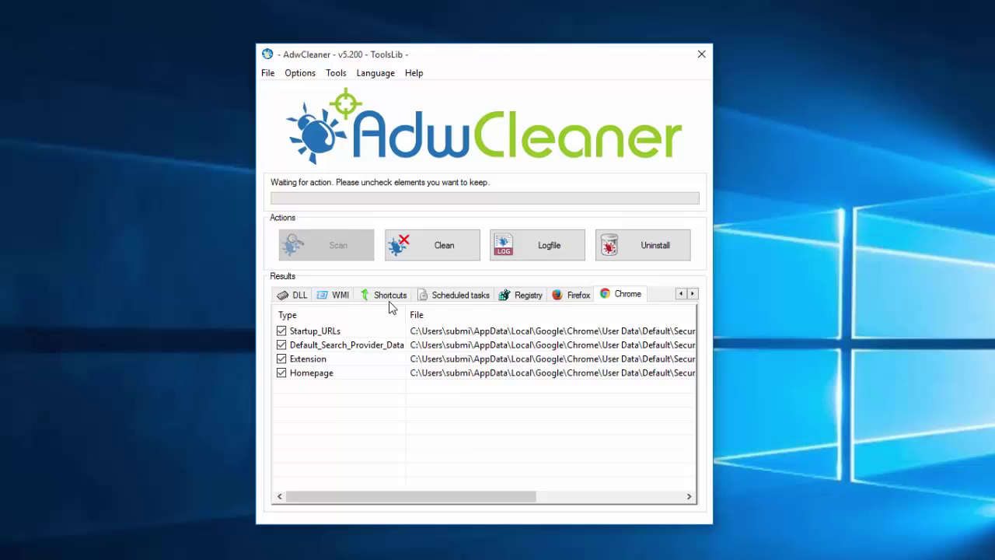
{"action": "left_click", "coordinate": [389, 299]}
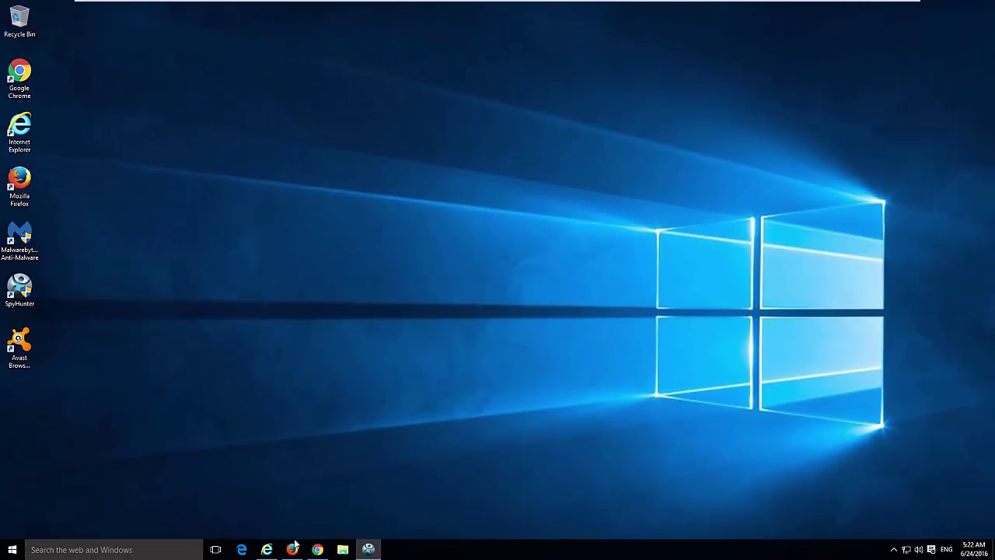
Step: Launch Chrome to confirm AttirerPage loads, then close the Chrome, Firefox and Internet Explorer windows
{"action": "left_click", "coordinate": [317, 549]}
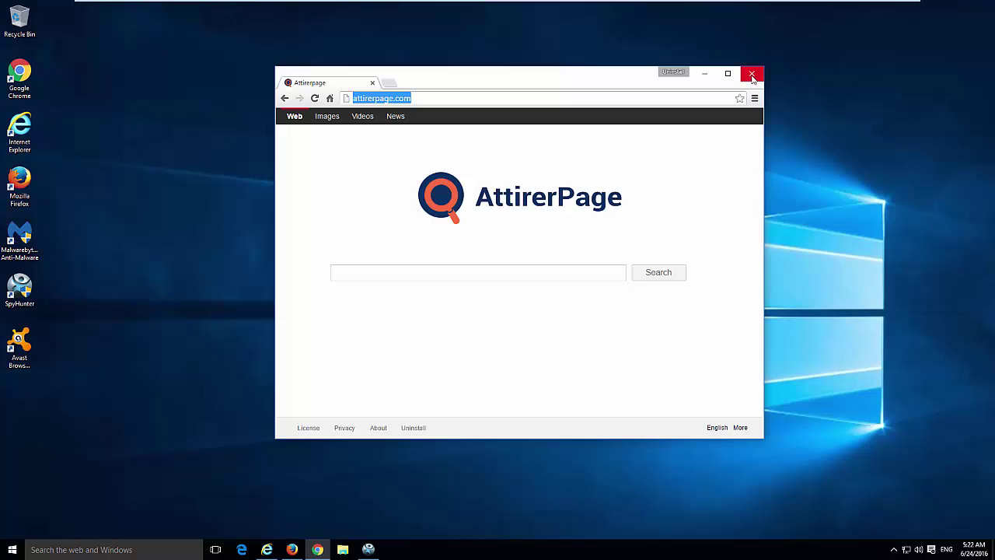
{"action": "left_click", "coordinate": [752, 74]}
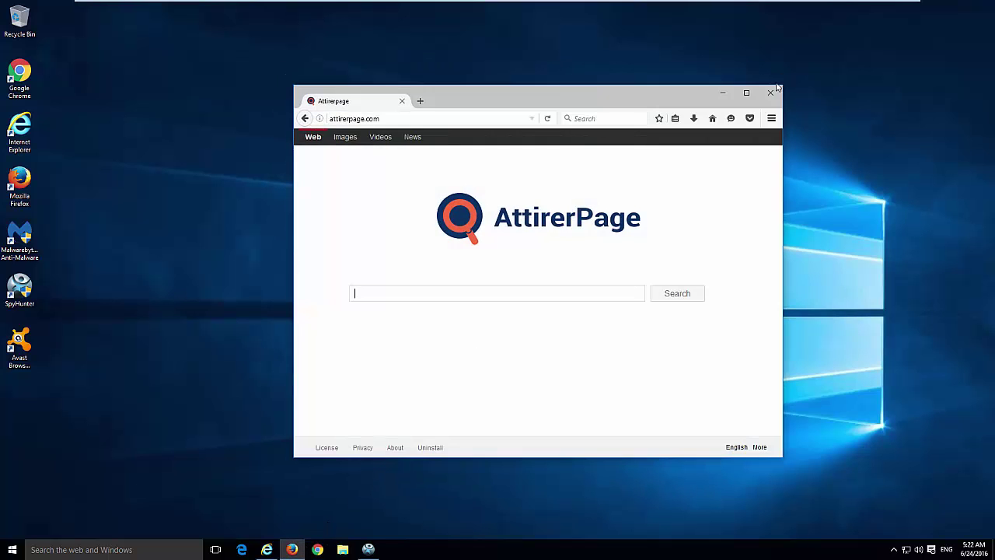
{"action": "left_click", "coordinate": [771, 91]}
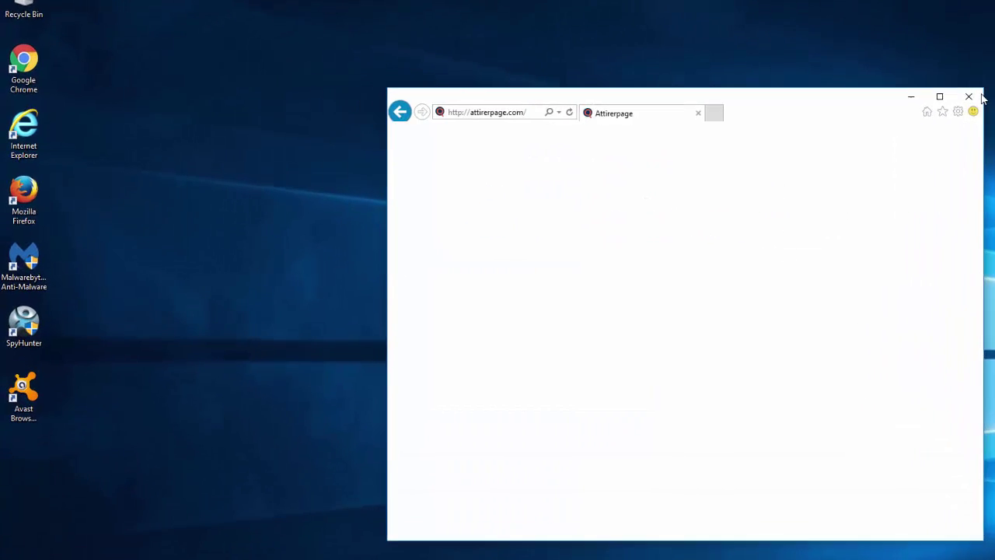
{"action": "left_click", "coordinate": [978, 97]}
Step: Delete the attirerpage.com address from the Firefox shortcut's target and save with admin permission
{"action": "right_click", "coordinate": [21, 192]}
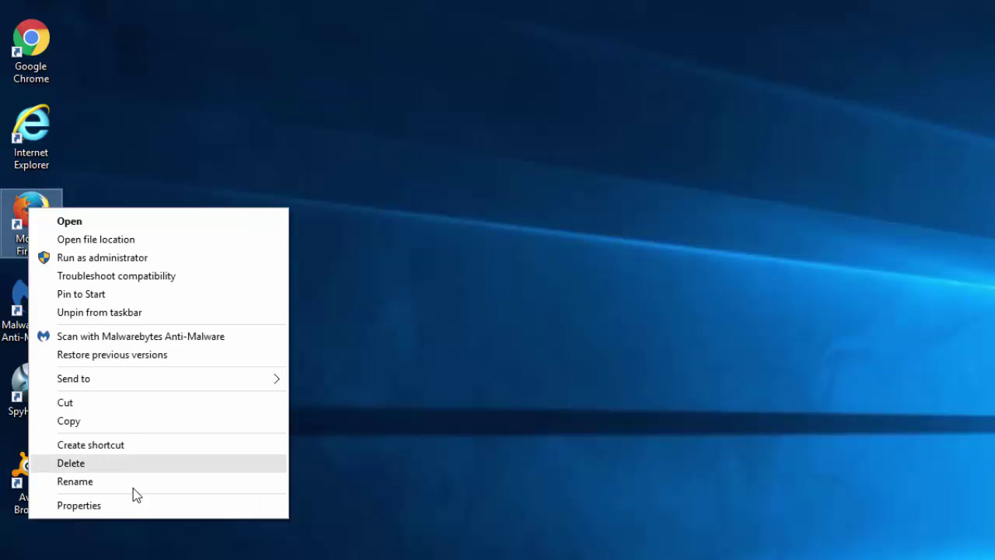
{"action": "left_click", "coordinate": [129, 509]}
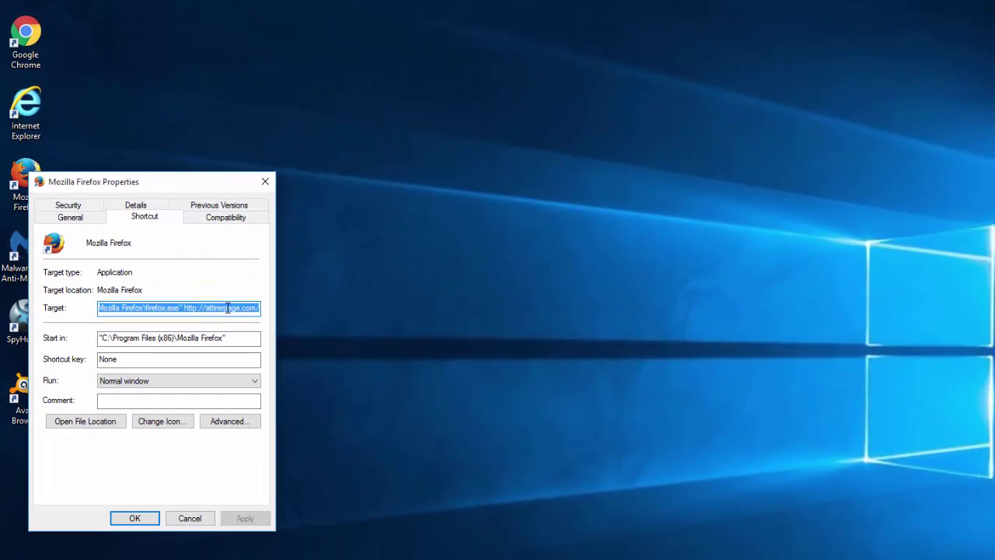
{"action": "left_click", "coordinate": [227, 308]}
{"action": "key", "text": "shift+End"}
{"action": "key", "text": "BackSpace"}
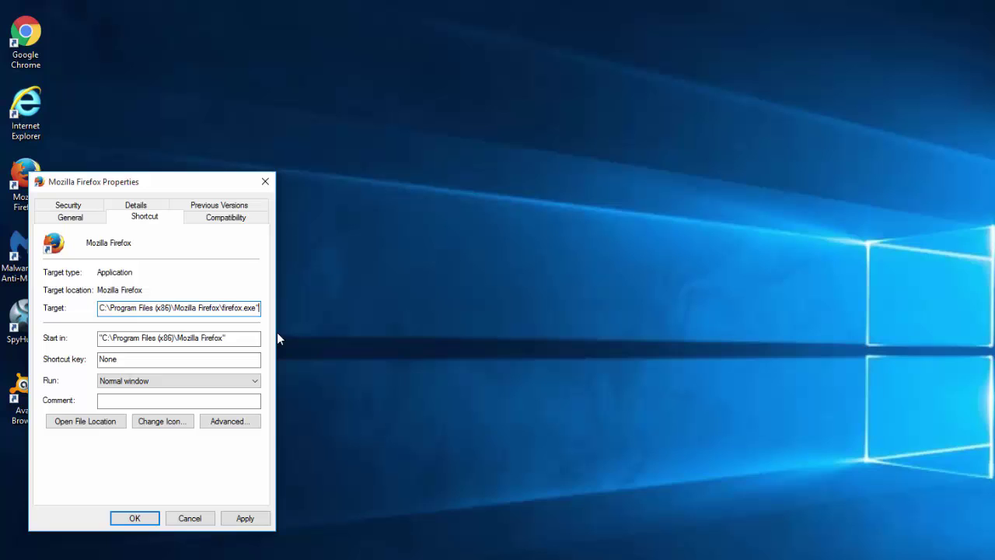
{"action": "left_click", "coordinate": [244, 515]}
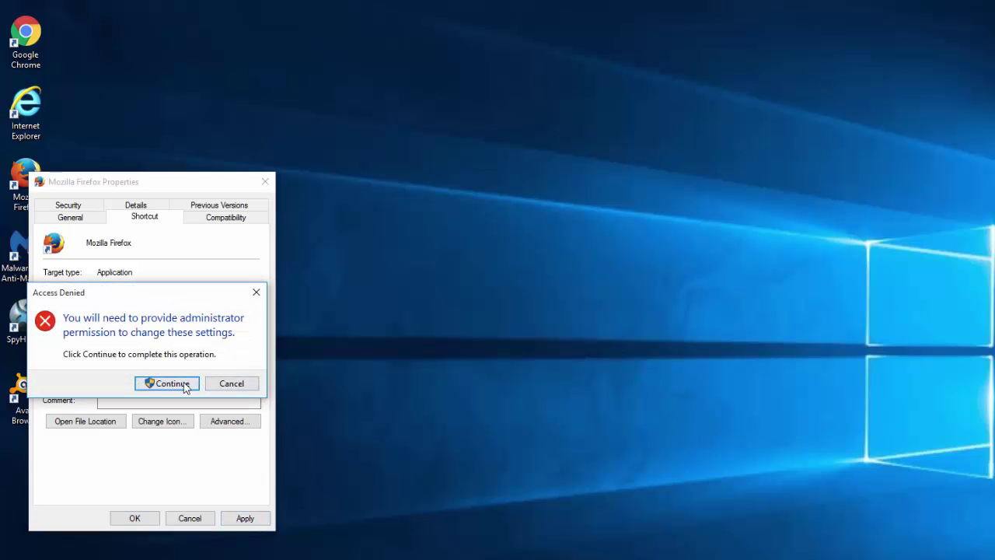
{"action": "left_click", "coordinate": [166, 382]}
{"action": "left_click", "coordinate": [144, 518]}
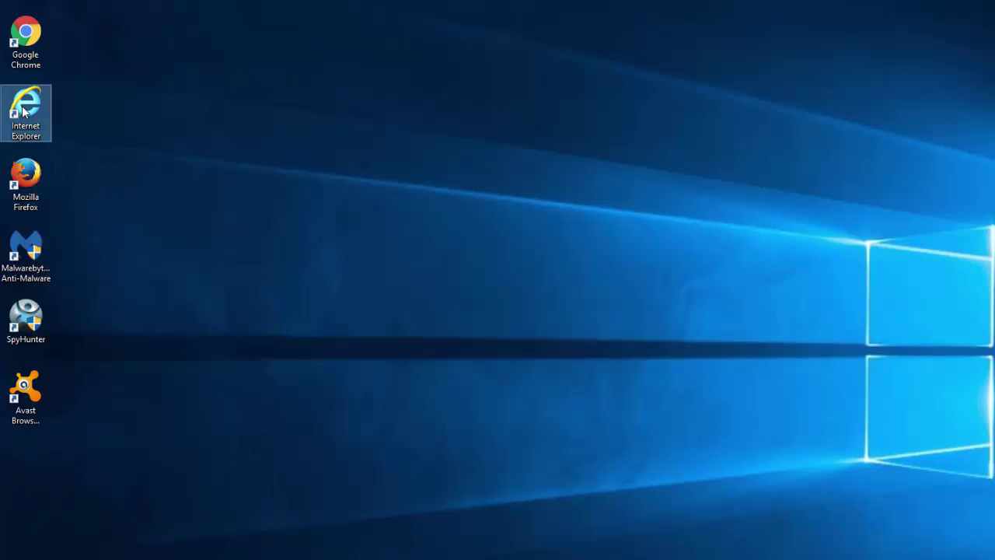
Step: Remove the attirerpage URL from the Internet Explorer shortcut's target and save it
{"action": "right_click", "coordinate": [21, 106]}
{"action": "left_click", "coordinate": [85, 337]}
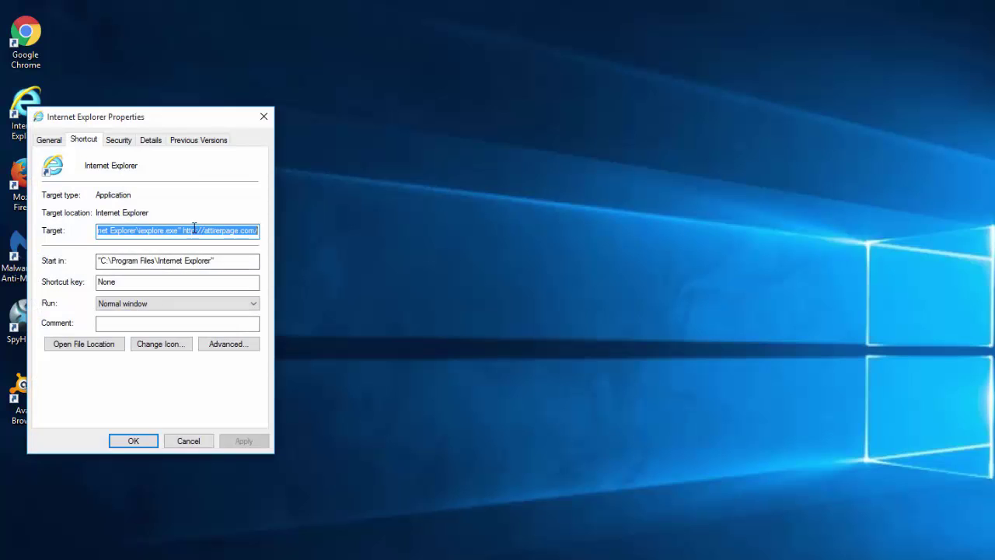
{"action": "left_click_drag", "start_coordinate": [186, 230], "coordinate": [267, 228]}
{"action": "key", "text": "BackSpace"}
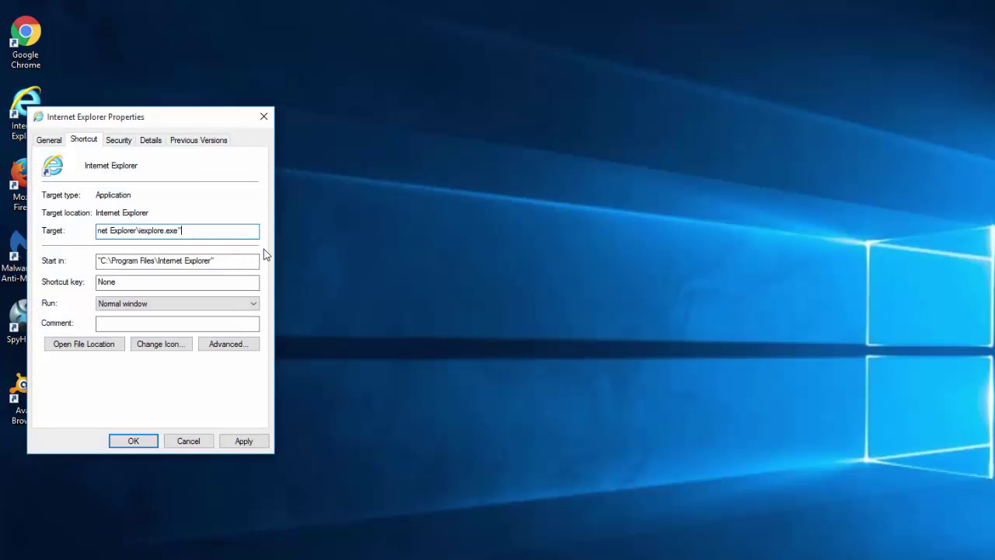
{"action": "left_click", "coordinate": [243, 441]}
{"action": "left_click", "coordinate": [133, 441]}
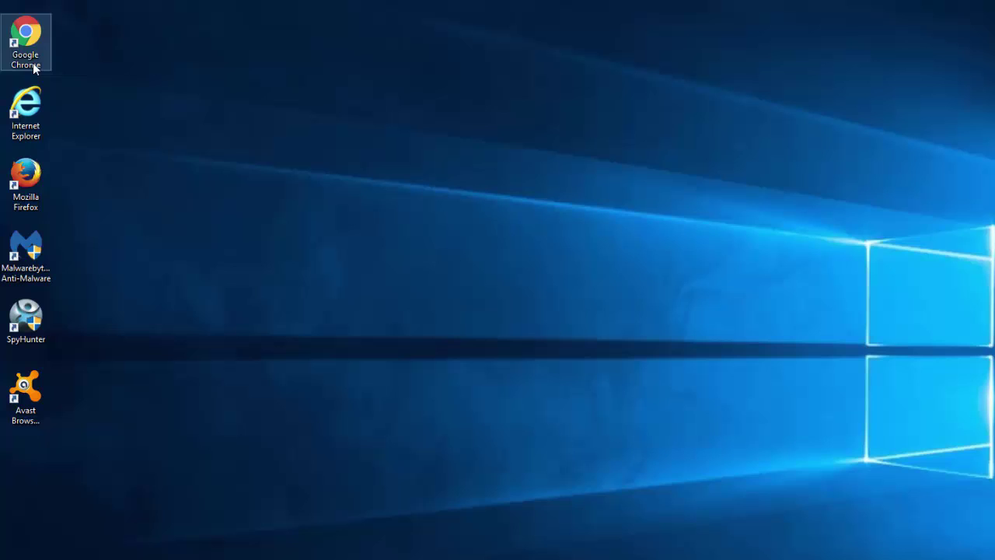
Step: Remove the attirerpage URL from the Chrome shortcut's target and save with admin permission
{"action": "right_click", "coordinate": [34, 65]}
{"action": "left_click", "coordinate": [102, 309]}
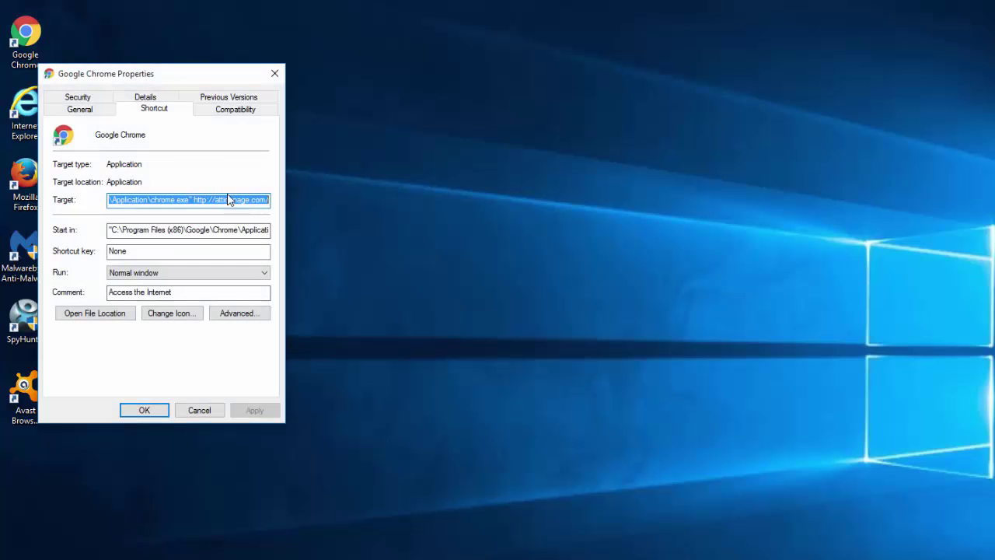
{"action": "left_click", "coordinate": [213, 200]}
{"action": "left_click_drag", "start_coordinate": [196, 200], "coordinate": [290, 204]}
{"action": "key", "text": "BackSpace"}
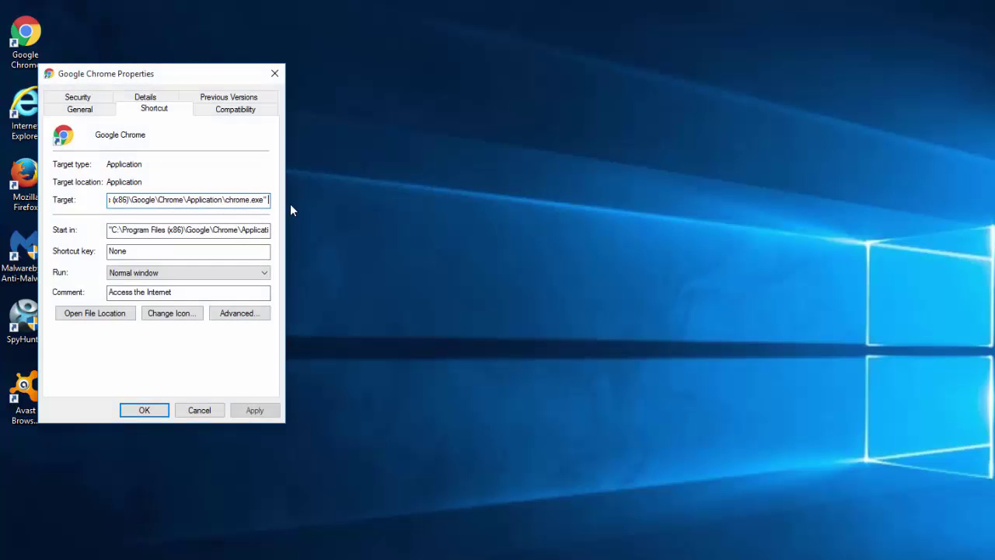
{"action": "left_click", "coordinate": [255, 417]}
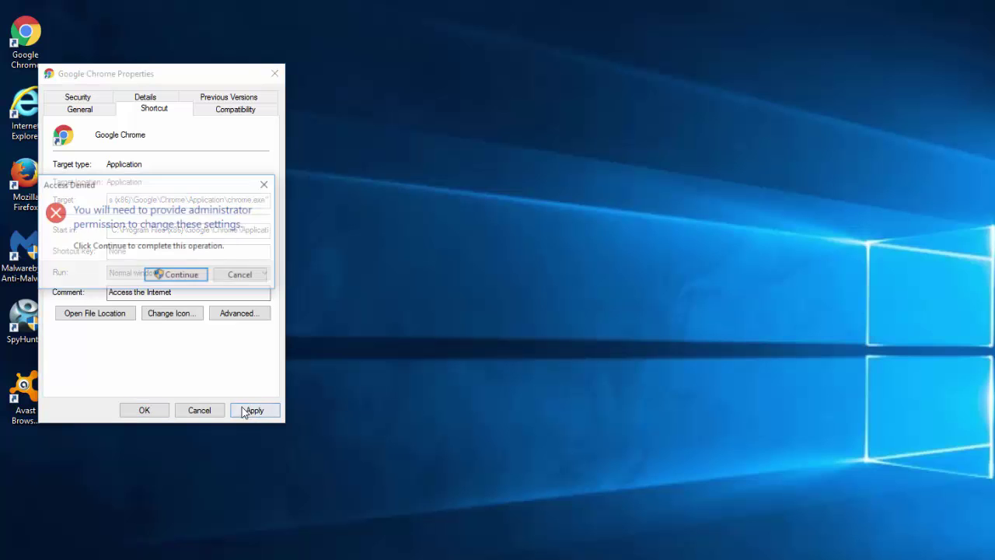
{"action": "left_click", "coordinate": [189, 282]}
{"action": "left_click", "coordinate": [156, 409]}
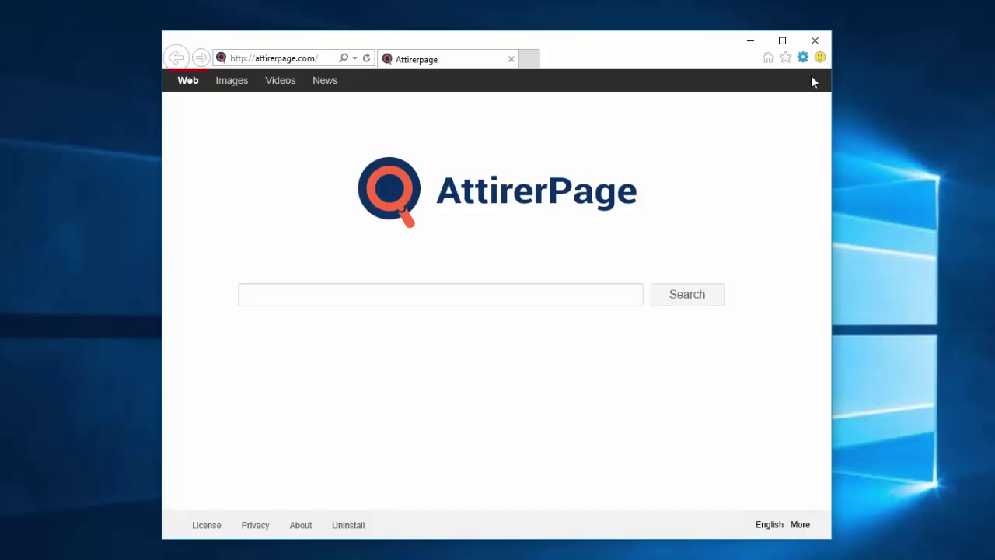
Step: Set Internet Explorer's home page to a new tab and remove the Attirerpage frequent-site tile
{"action": "left_click", "coordinate": [802, 56]}
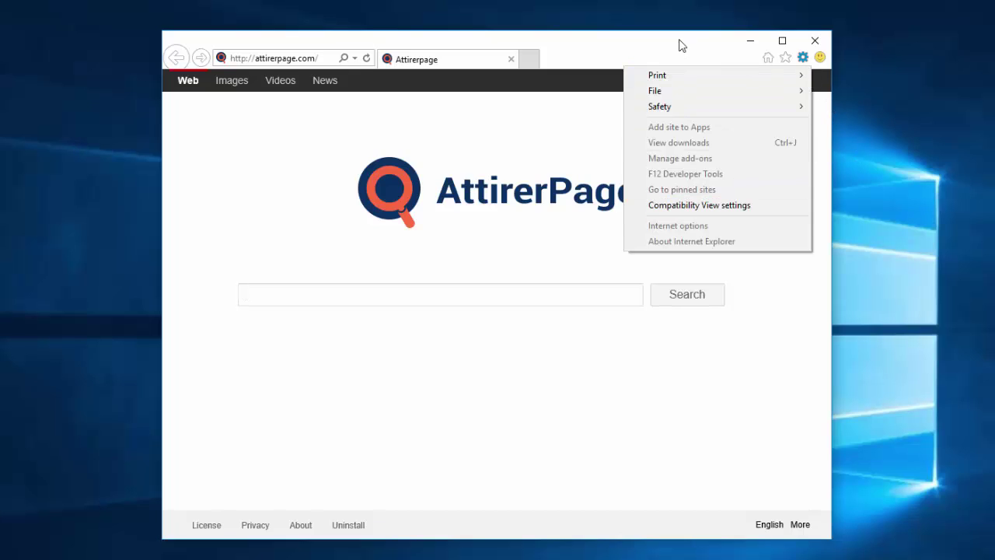
{"action": "left_click", "coordinate": [680, 46]}
{"action": "left_click", "coordinate": [802, 56]}
{"action": "left_click", "coordinate": [709, 242]}
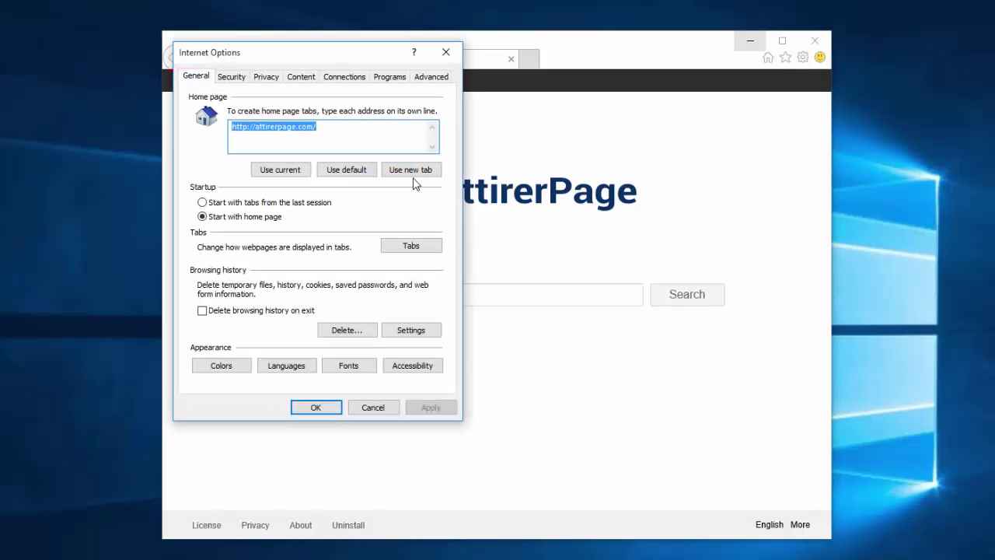
{"action": "left_click", "coordinate": [412, 172]}
{"action": "left_click", "coordinate": [429, 407]}
{"action": "left_click", "coordinate": [327, 408]}
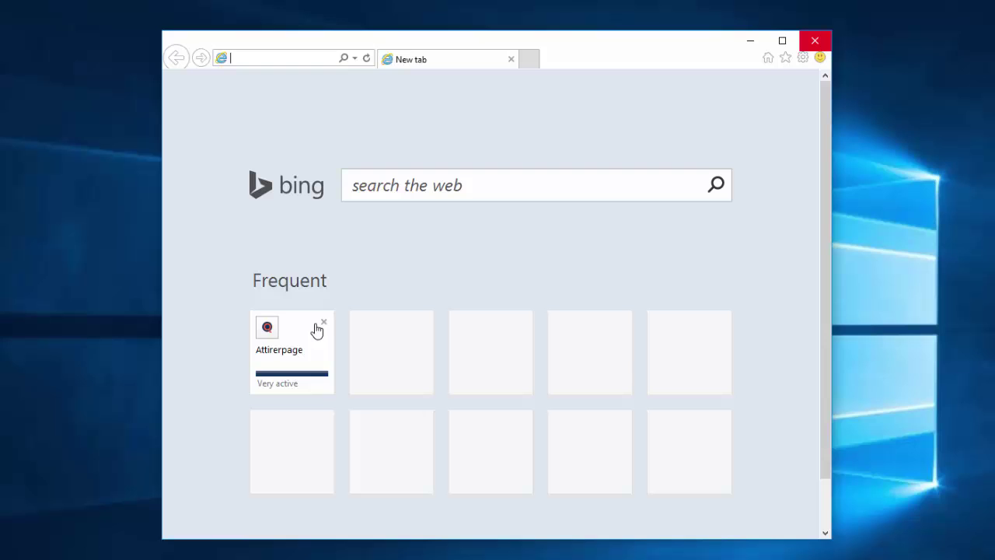
{"action": "left_click", "coordinate": [324, 325]}
{"action": "scroll", "coordinate": [720, 128], "scroll_direction": "down", "scroll_amount": 1}
Step: Close Internet Explorer and remove Attirerpage from Chrome's startup pages
{"action": "left_click", "coordinate": [816, 44]}
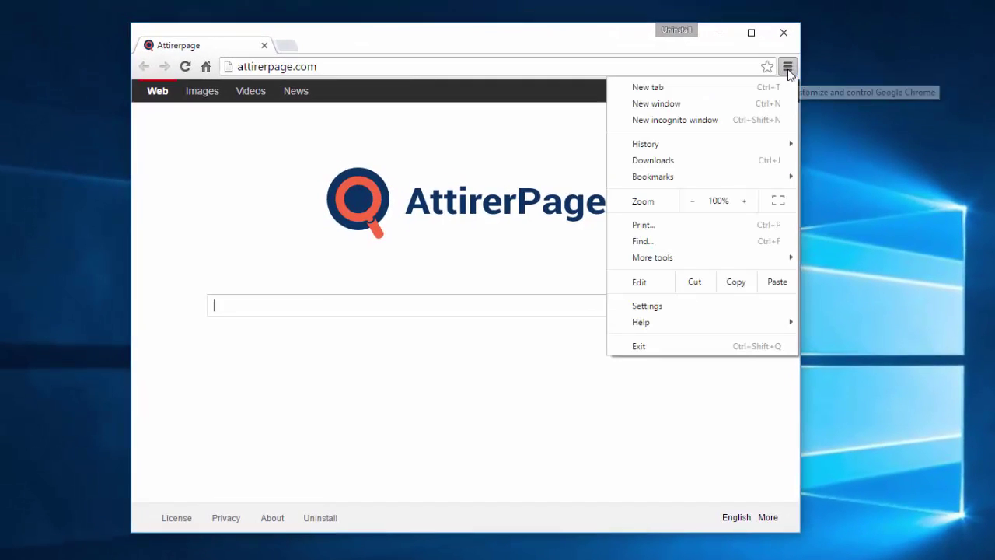
{"action": "left_click", "coordinate": [661, 307]}
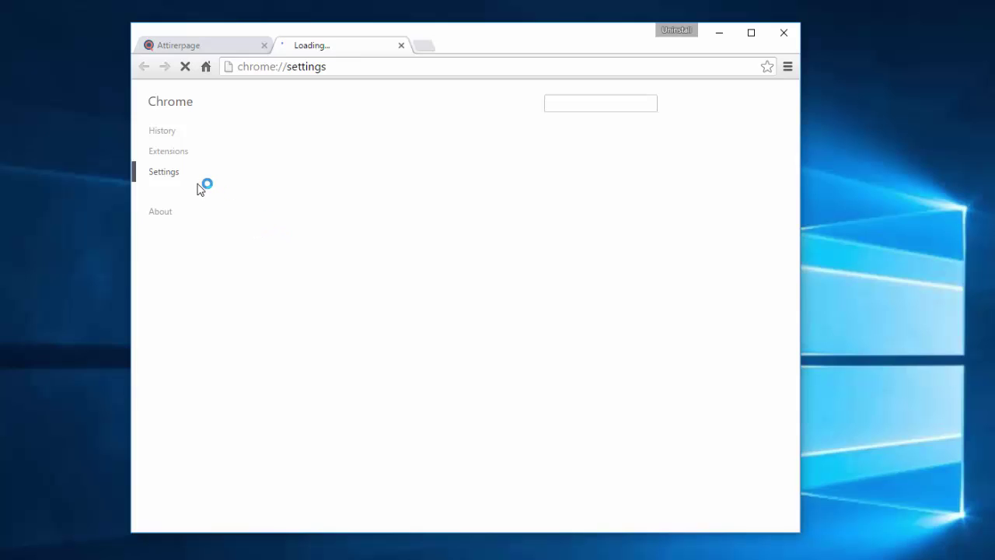
{"action": "left_click", "coordinate": [423, 270]}
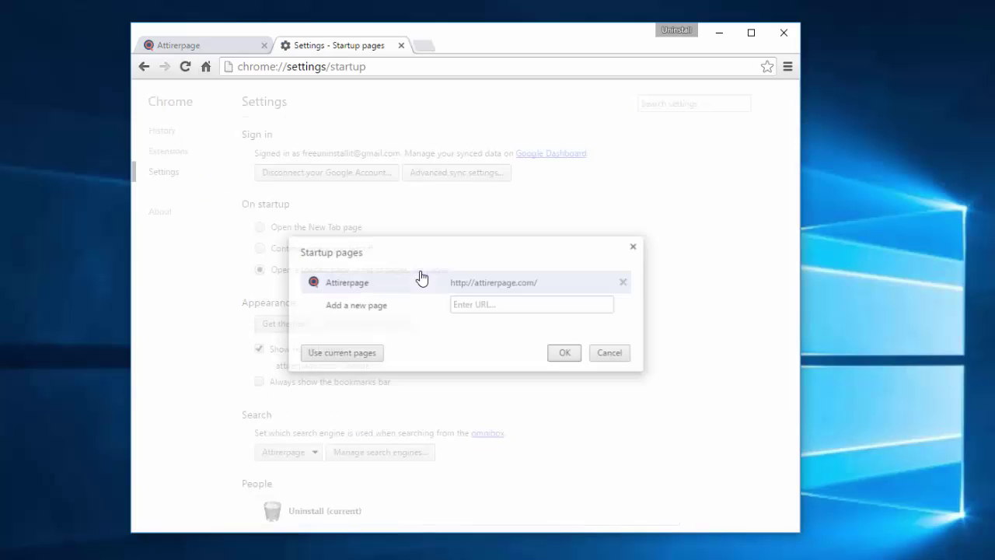
{"action": "left_click", "coordinate": [623, 285]}
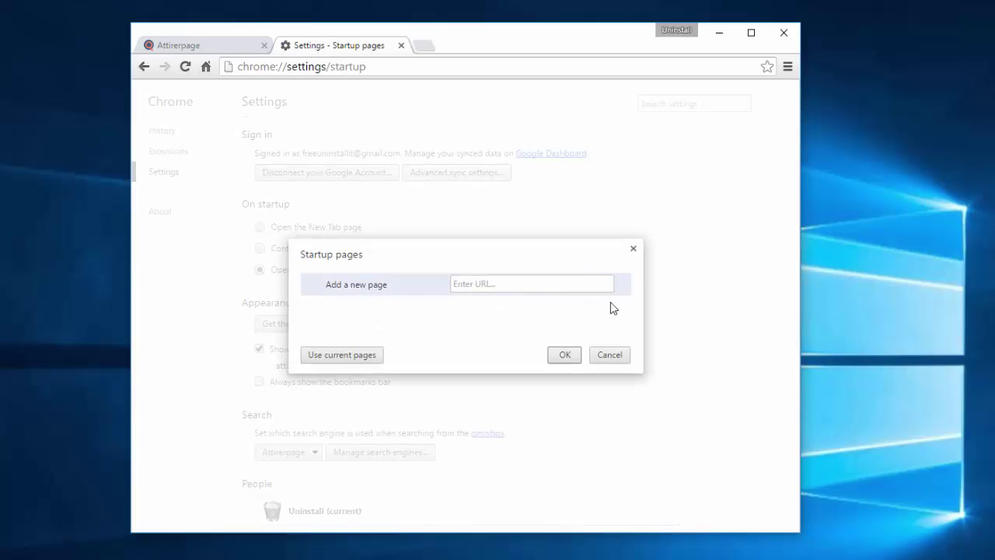
{"action": "left_click", "coordinate": [570, 354]}
Step: Clear the attirerpage home address, use the New Tab page instead, and hide the Home button
{"action": "left_click", "coordinate": [351, 365]}
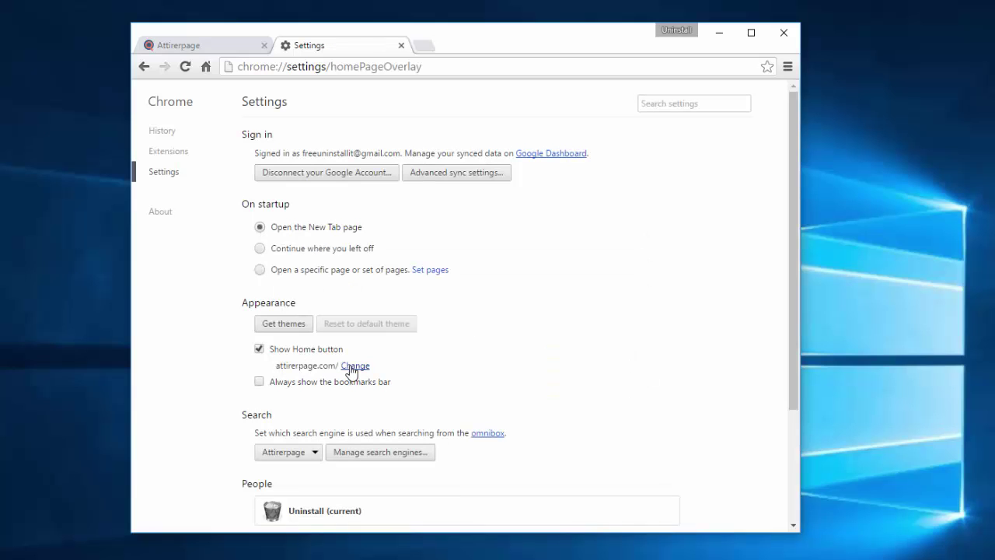
{"action": "key", "text": "ctrl+a"}
{"action": "key", "text": "BackSpace"}
{"action": "left_click", "coordinate": [347, 294]}
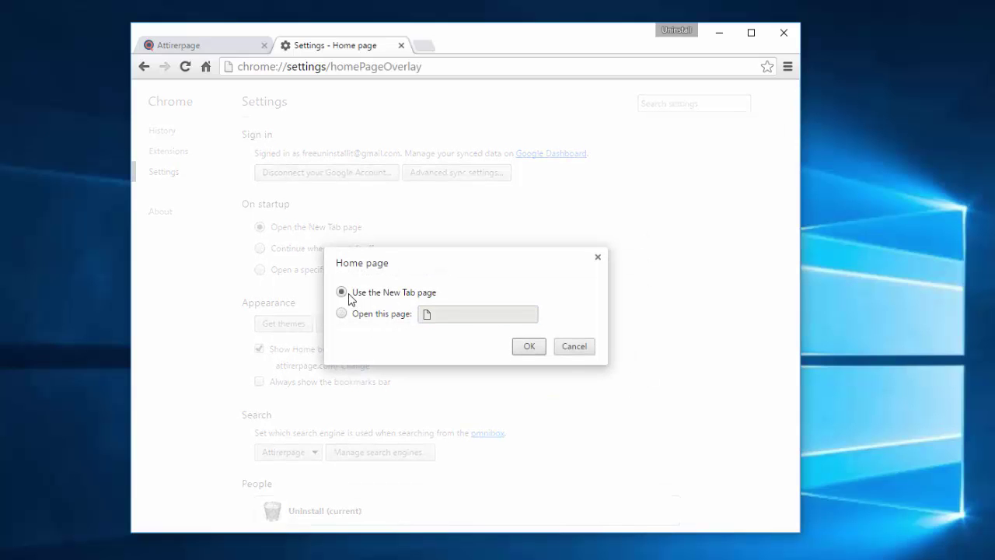
{"action": "left_click", "coordinate": [524, 349]}
{"action": "left_click", "coordinate": [260, 350]}
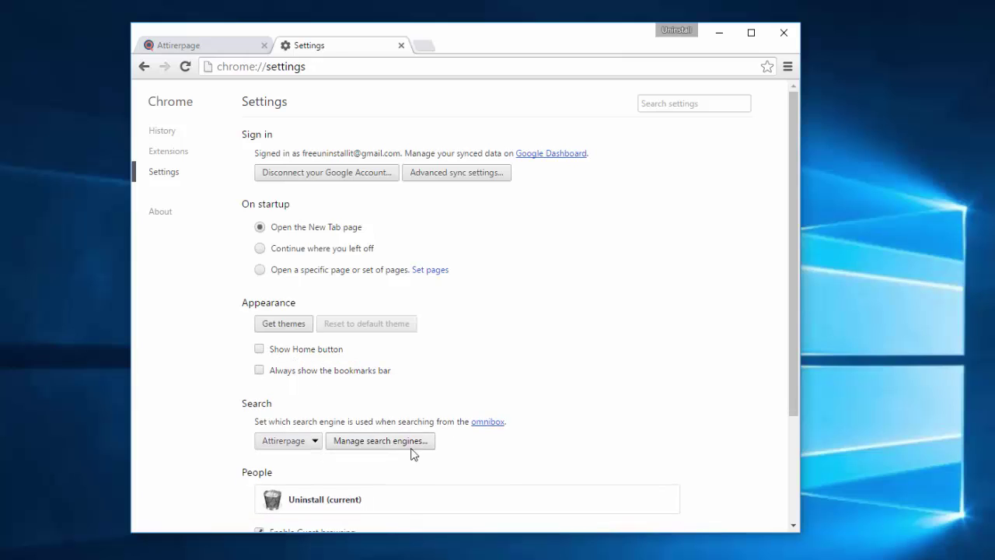
Step: Make Google Chrome's default search engine and delete the Attirerpage search engine
{"action": "left_click", "coordinate": [394, 445]}
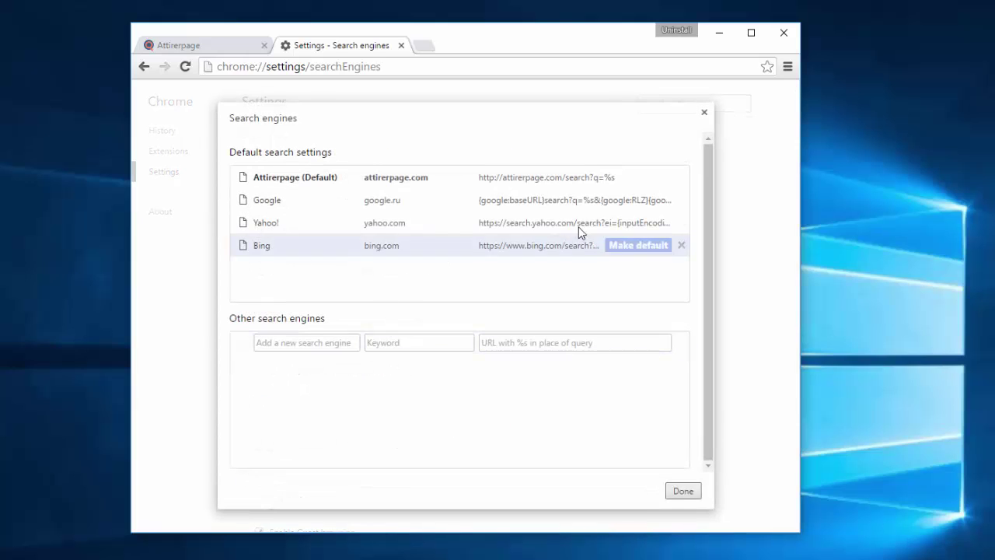
{"action": "left_click", "coordinate": [618, 203]}
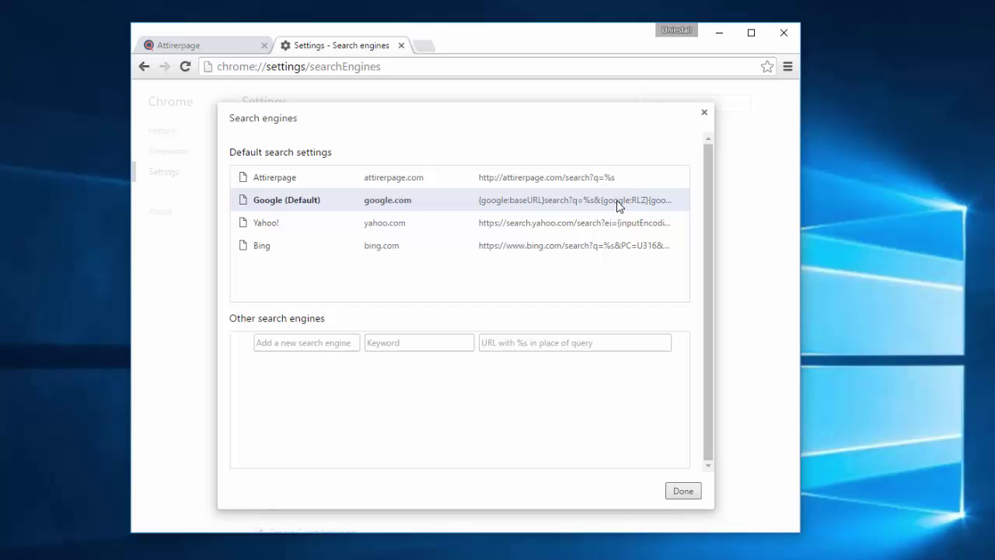
{"action": "left_click", "coordinate": [681, 178]}
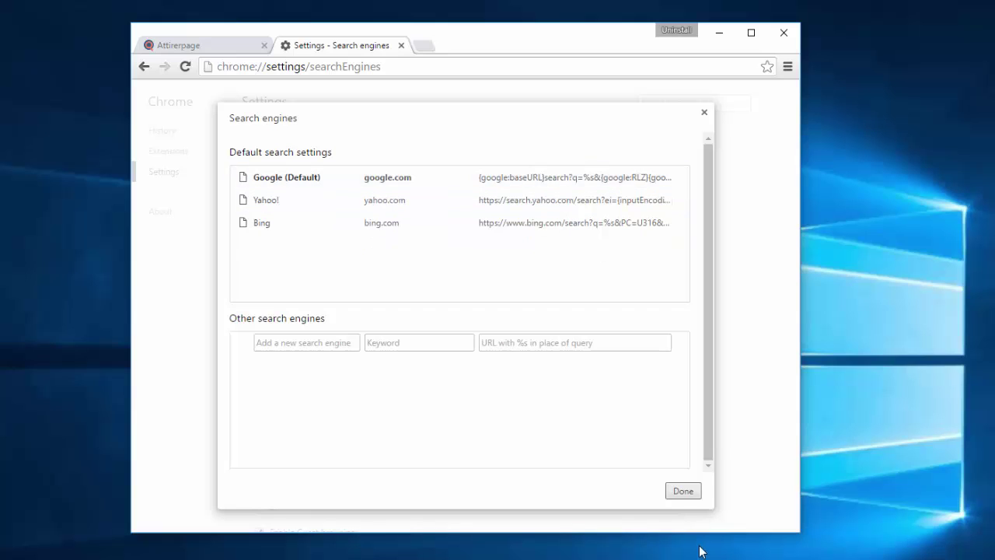
{"action": "left_click", "coordinate": [682, 491]}
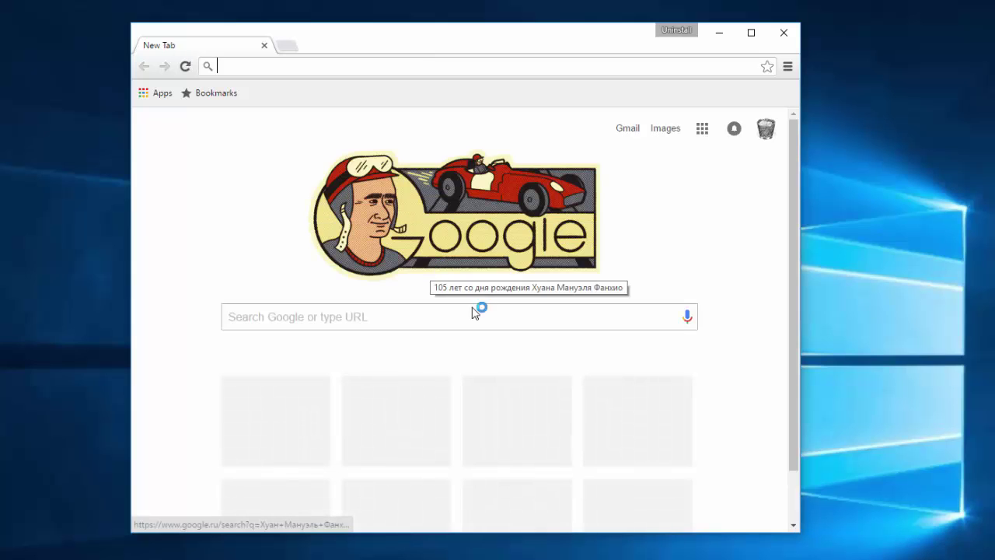
{"action": "scroll", "coordinate": [482, 311], "scroll_direction": "down", "scroll_amount": 1}
{"action": "scroll", "coordinate": [482, 315], "scroll_direction": "up", "scroll_amount": 1}
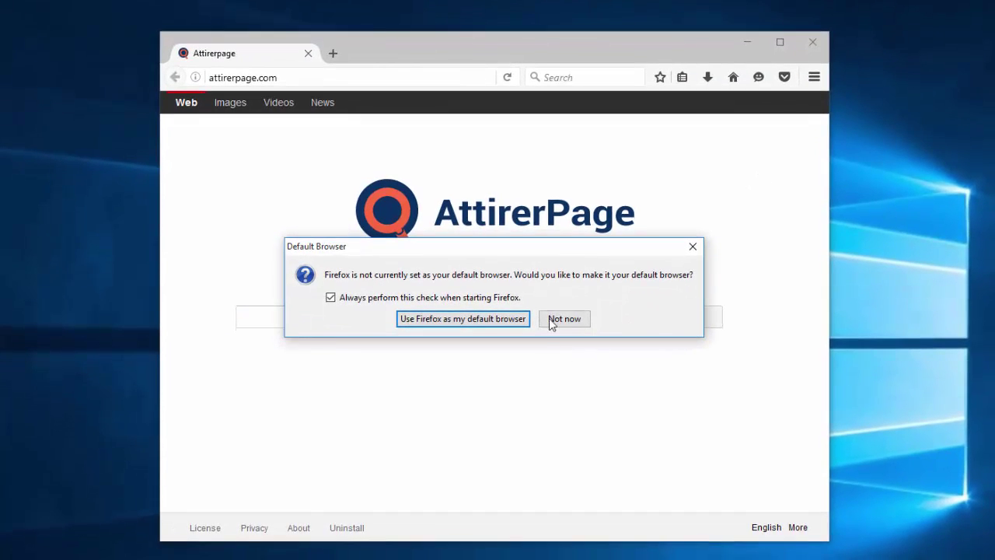
Step: Dismiss the default-browser prompt and restore Firefox's home page to the default
{"action": "left_click", "coordinate": [557, 322]}
{"action": "left_click", "coordinate": [819, 78]}
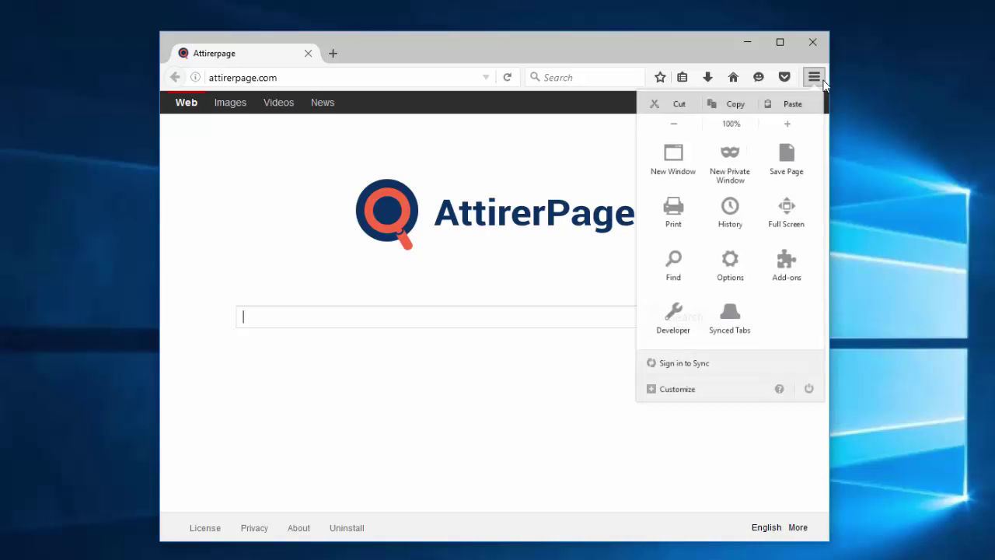
{"action": "left_click", "coordinate": [720, 286]}
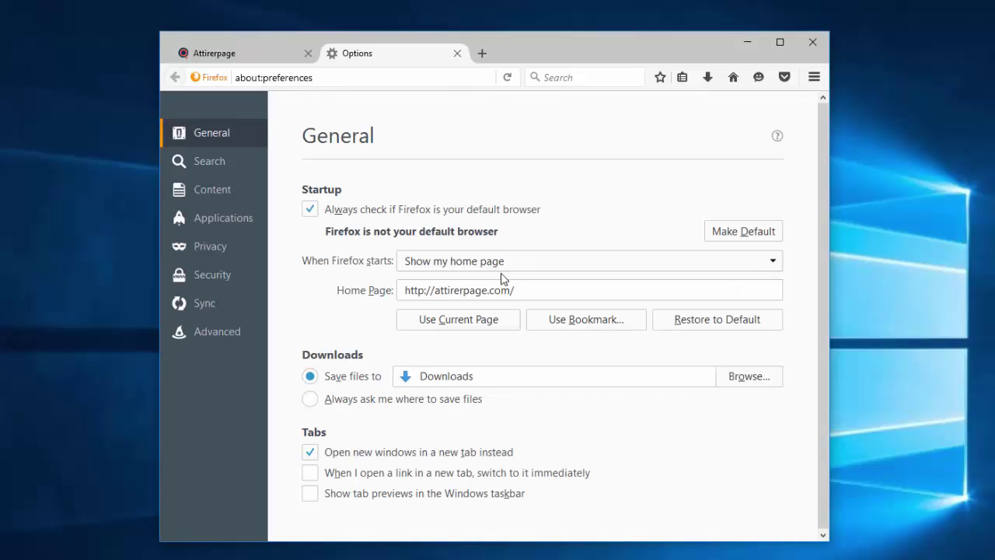
{"action": "left_click", "coordinate": [688, 318]}
Step: Remove DuckDuckGo, eBay and Amazon.com from Firefox's one-click search engines
{"action": "left_click", "coordinate": [212, 160]}
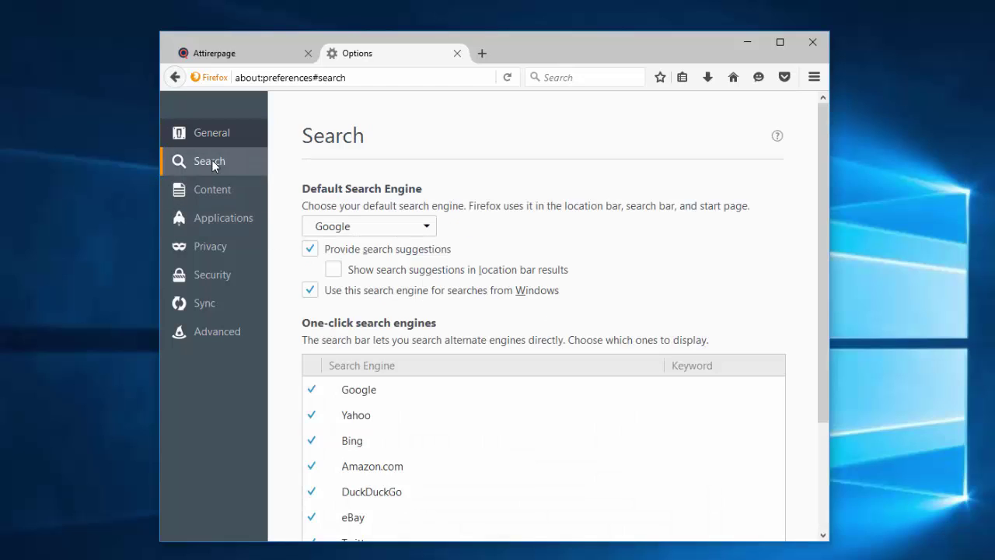
{"action": "scroll", "coordinate": [825, 395], "scroll_direction": "down", "scroll_amount": 3}
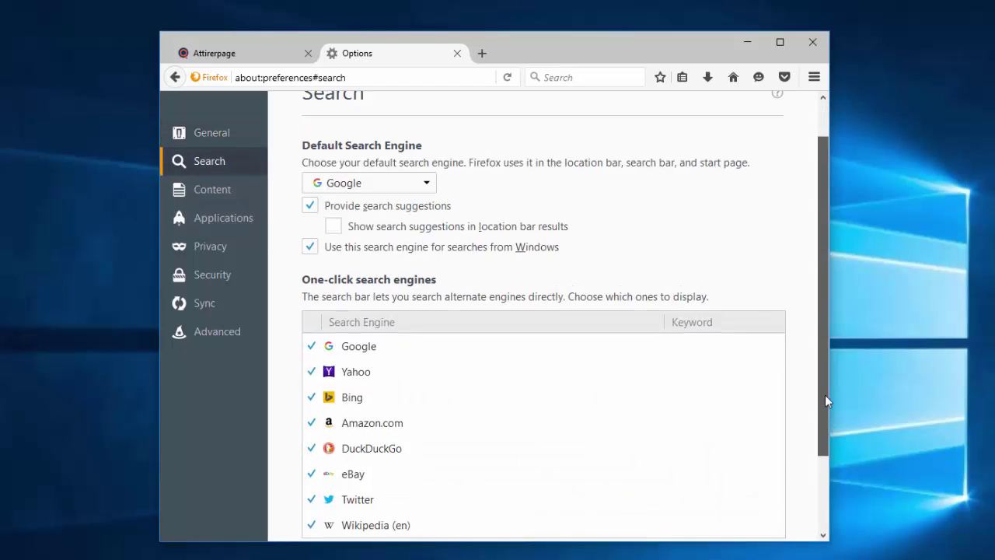
{"action": "left_click", "coordinate": [381, 402]}
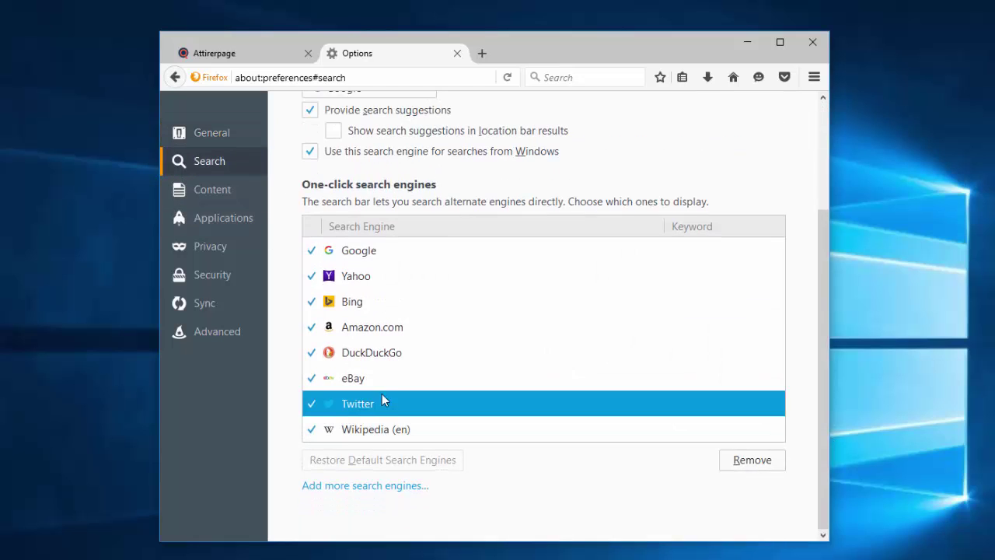
{"action": "left_click", "coordinate": [364, 353]}
{"action": "left_click", "coordinate": [751, 459]}
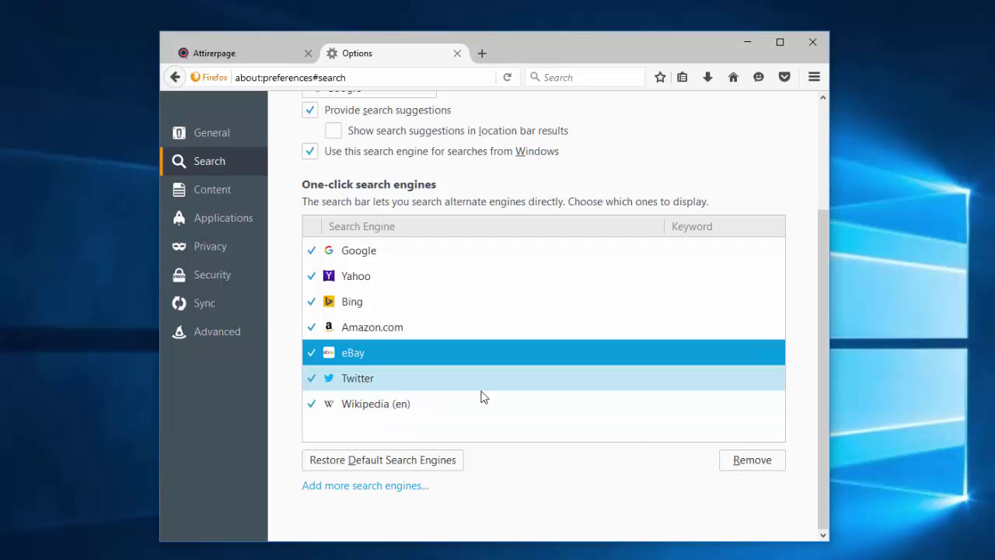
{"action": "left_click", "coordinate": [776, 462]}
{"action": "left_click", "coordinate": [348, 329]}
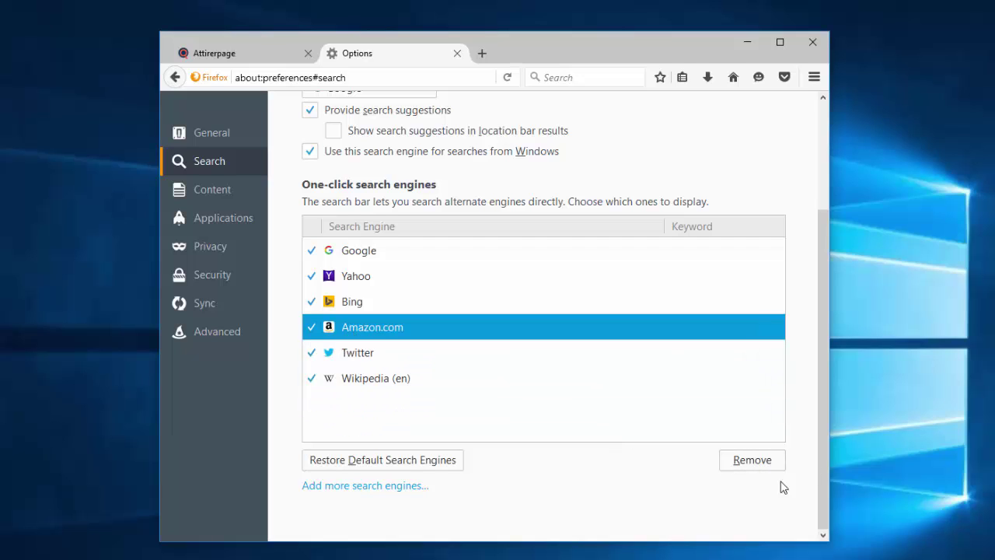
{"action": "left_click", "coordinate": [758, 463]}
{"action": "left_click", "coordinate": [457, 53]}
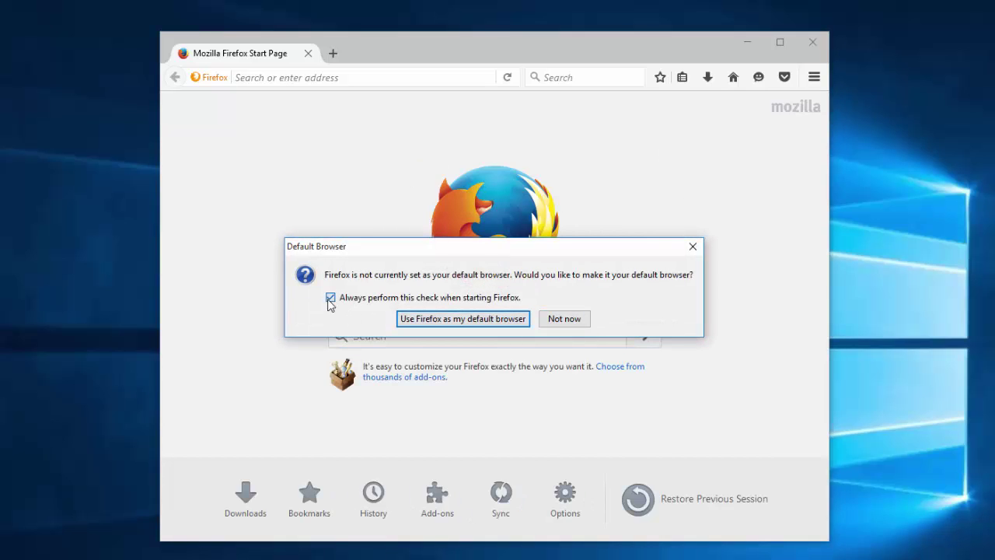
Step: Uncheck 'Always perform this check' and decline Firefox's default-browser prompt with Not now
{"action": "left_click", "coordinate": [331, 298]}
{"action": "left_click", "coordinate": [563, 321]}
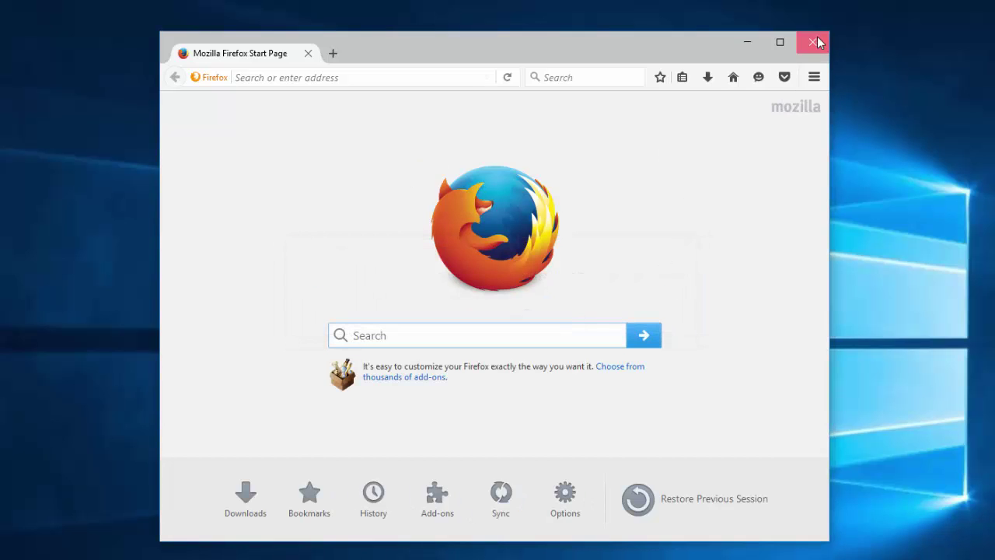